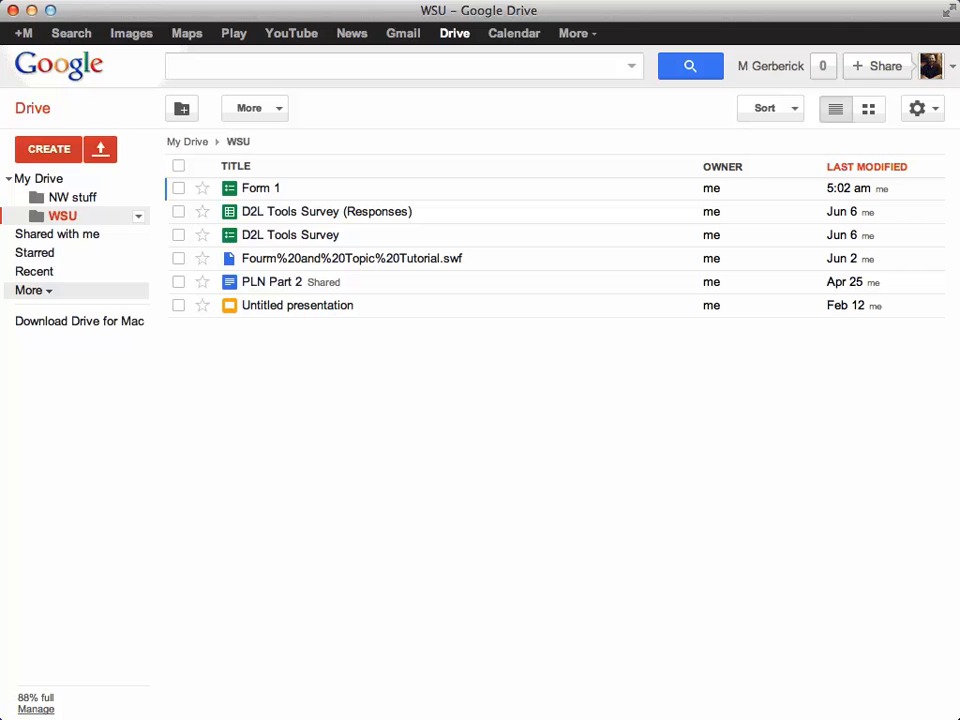
Create a new form titled "Birthday Party" with the Birthday Balloons theme.
click(49, 149)
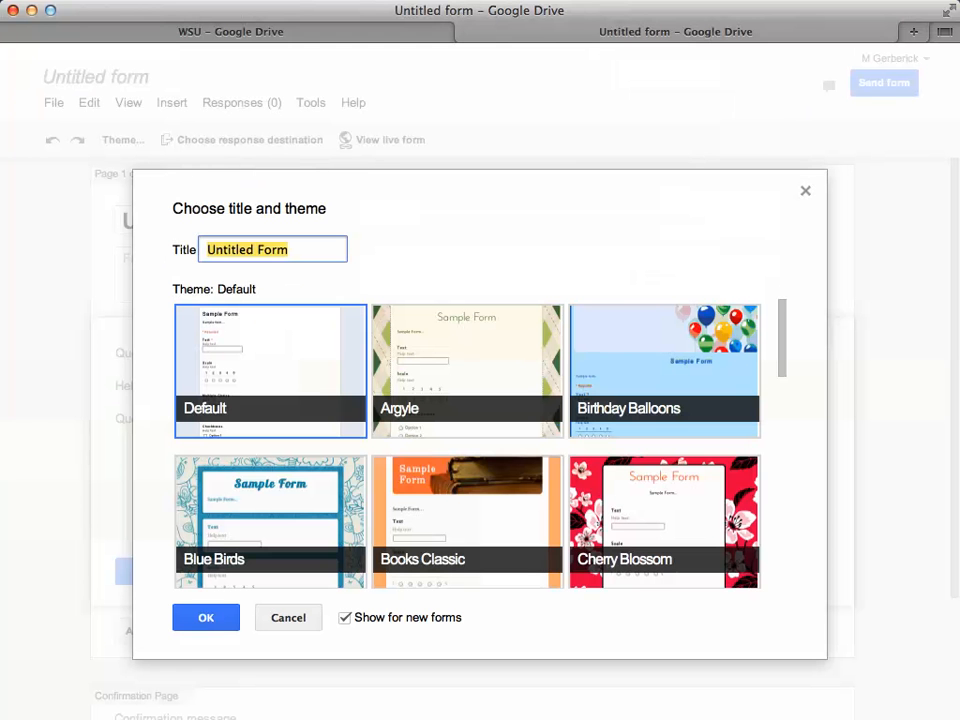
text(Birthday Party)
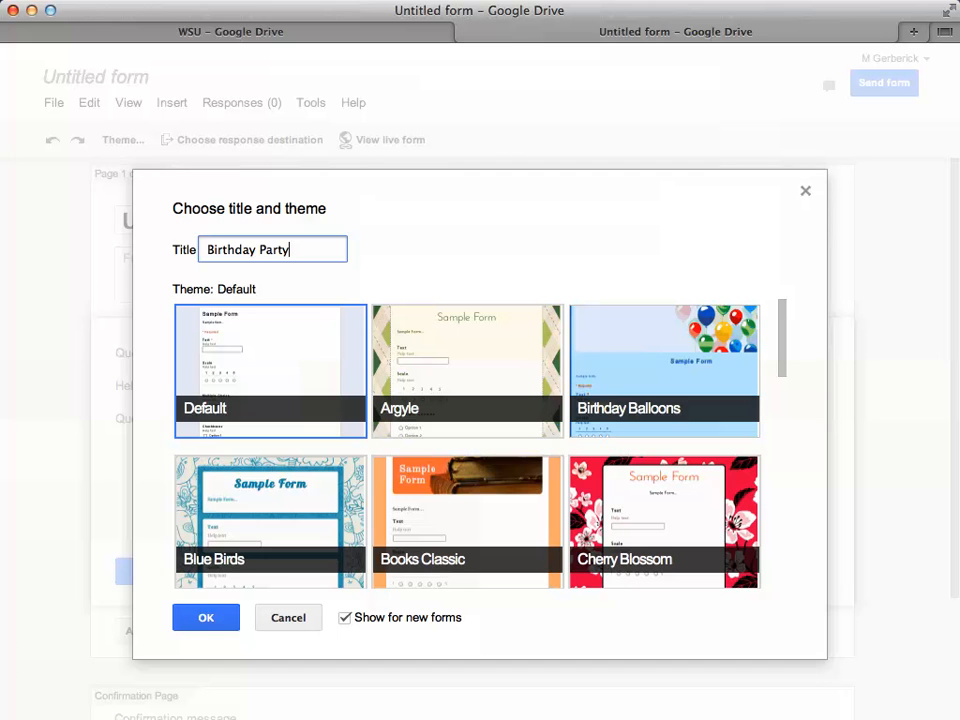
click(665, 371)
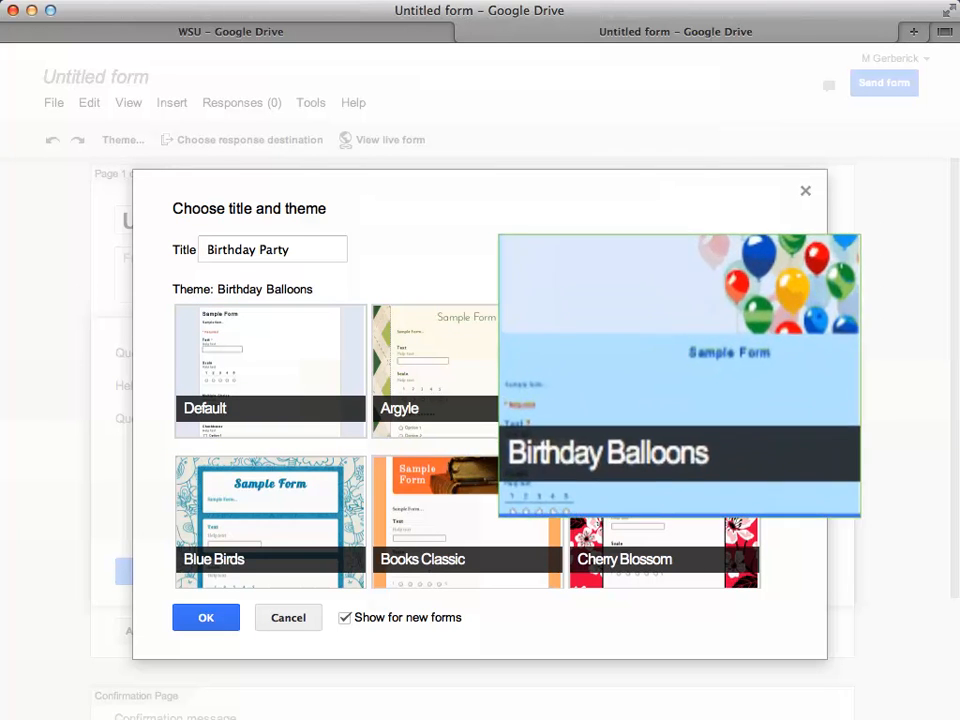
scroll(248, 352, down, 3)
scroll(333, 477, up, 3)
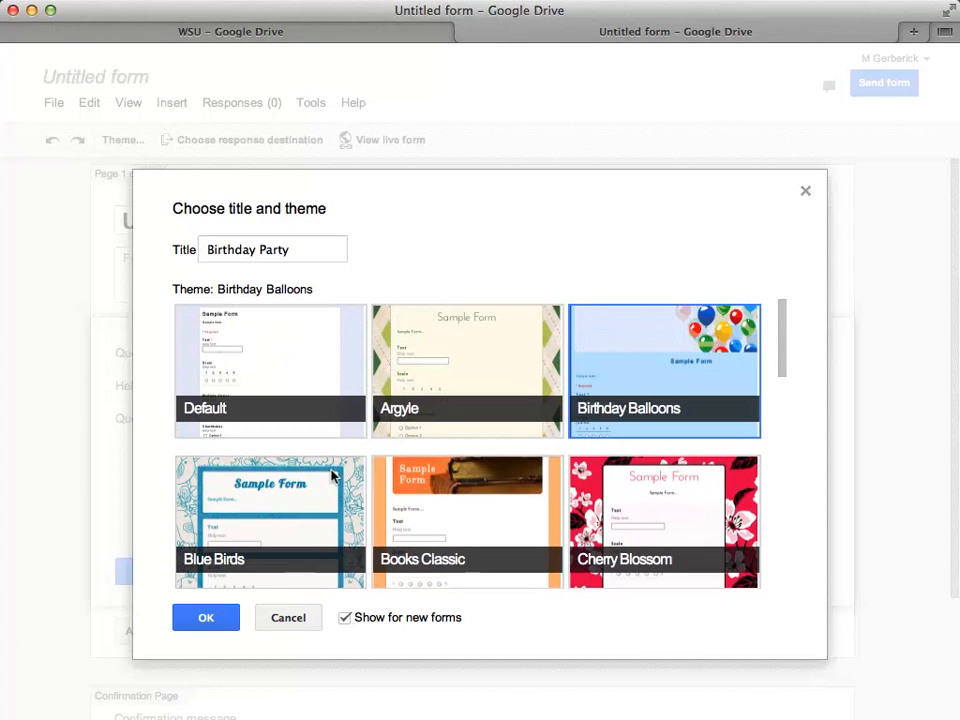
click(203, 617)
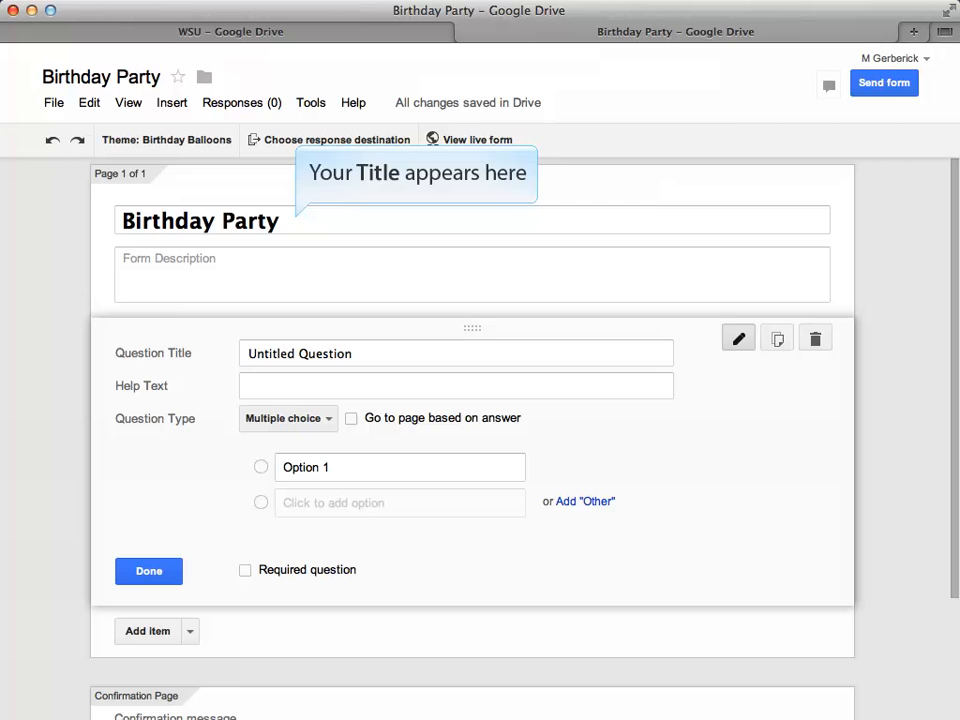
Set the first question's title to "What type of meat would you like?".
click(296, 353)
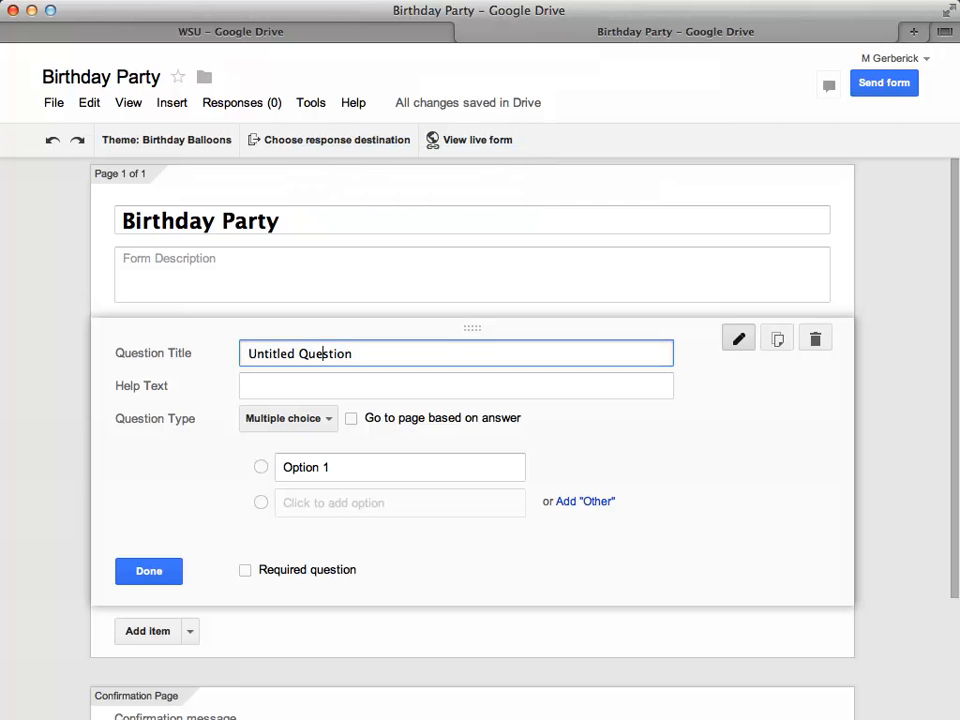
triple_click(296, 353)
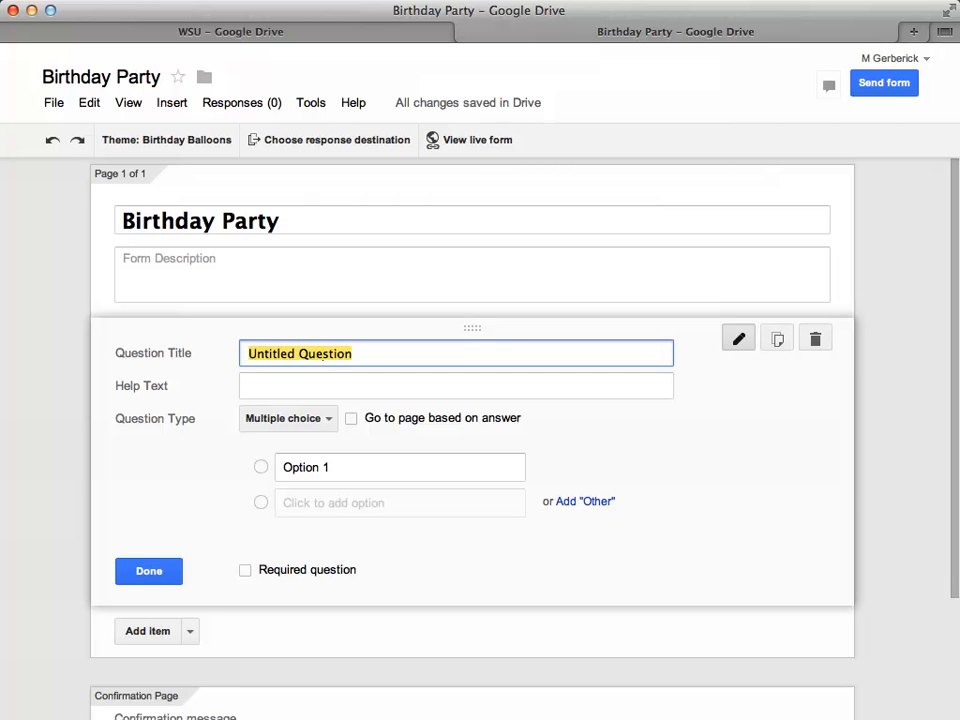
text(What )
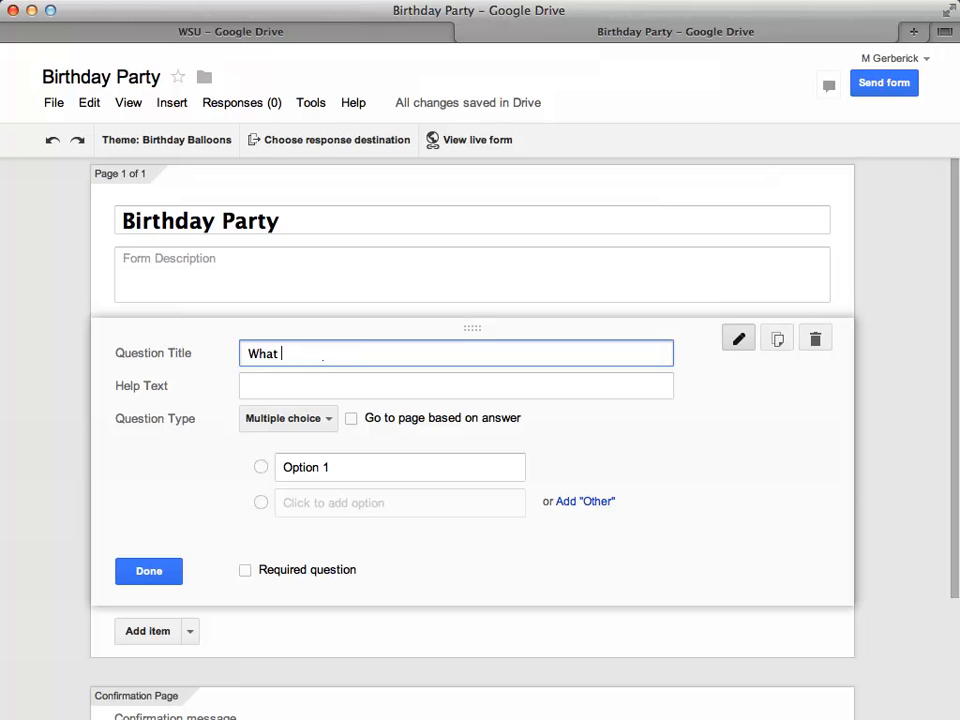
text(type of meat would you like?)
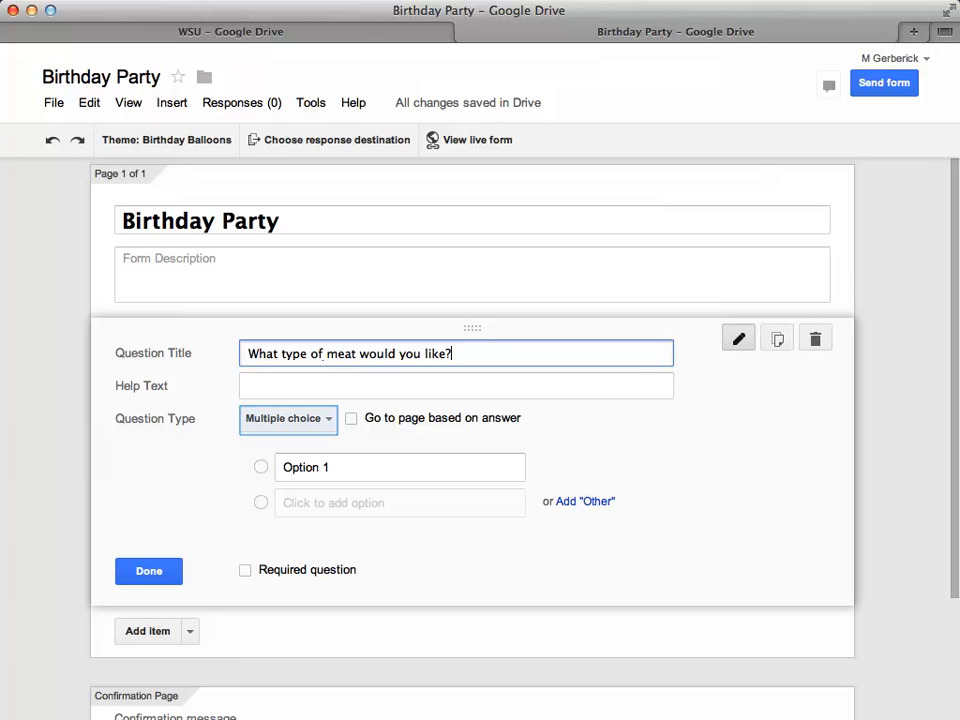
Enter Hamburger, Hot Dog, Chicken and None as the answer options of the meat question.
click(318, 467)
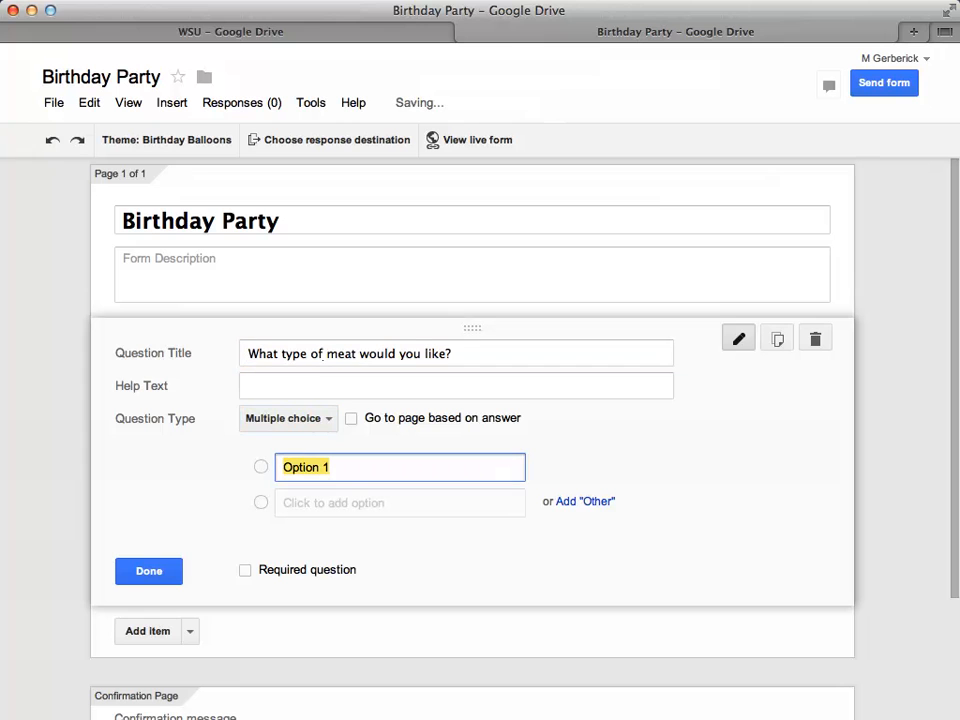
text(Hamburger)
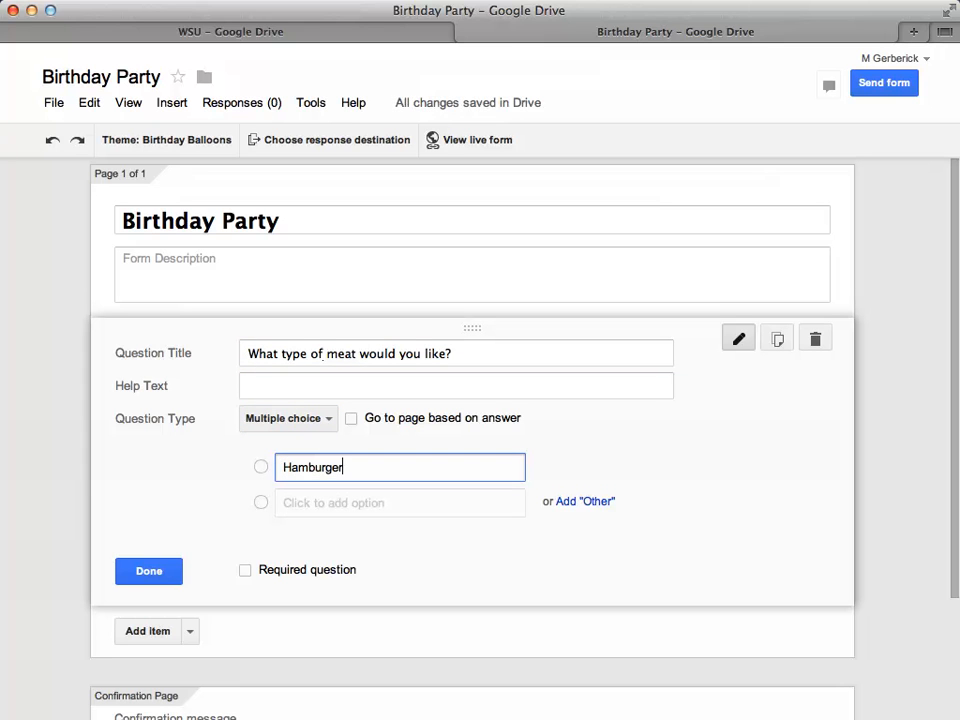
key(Tab)
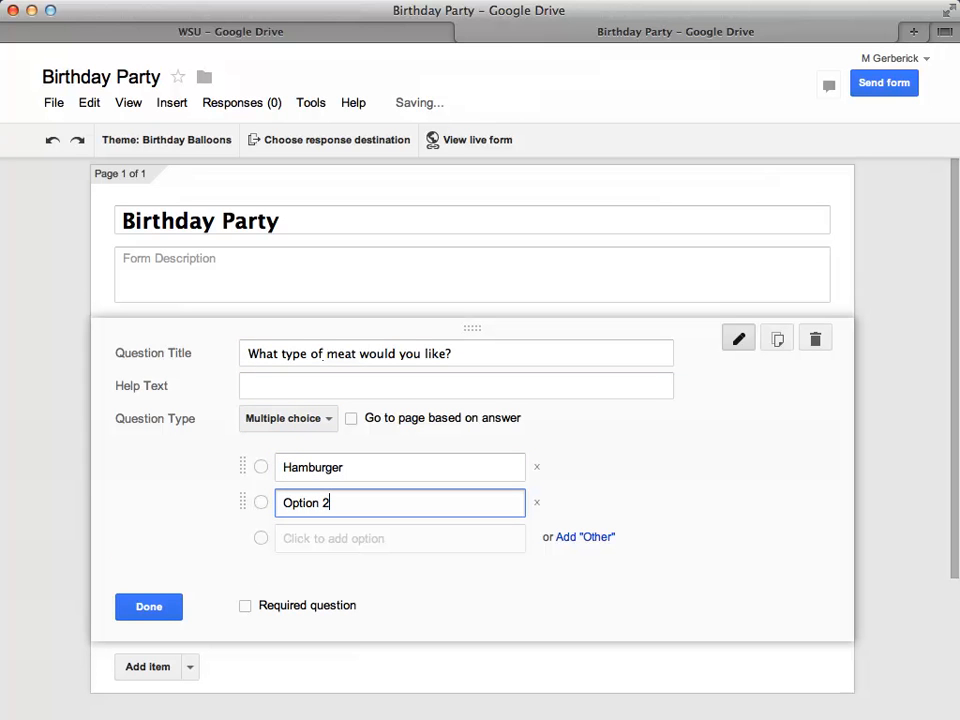
key(super+a)
key(BackSpace)
text(Hot Dog)
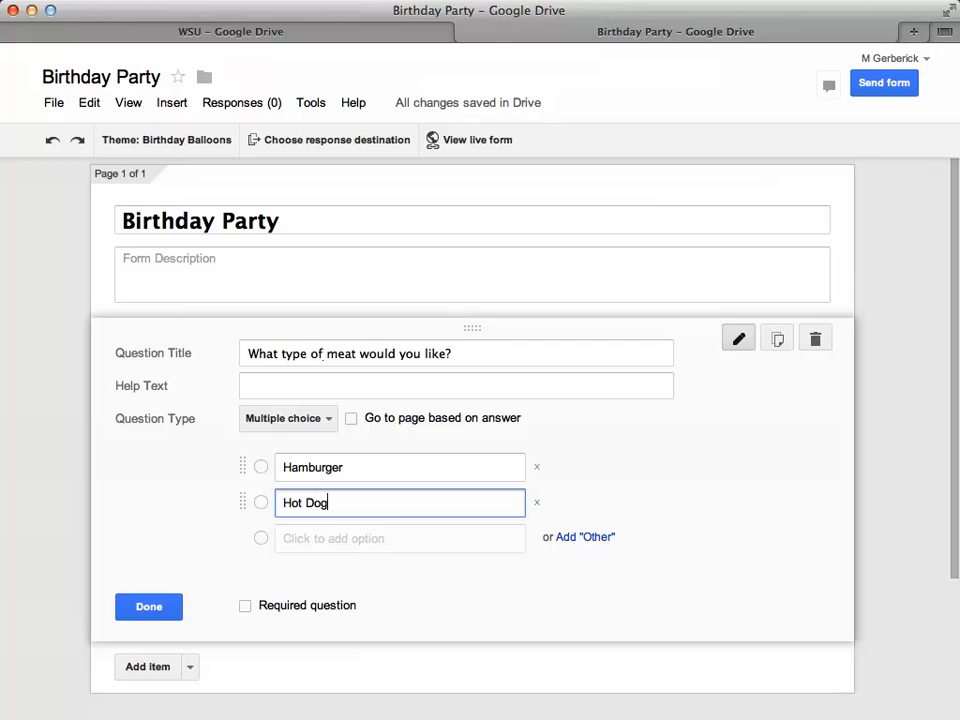
key(Tab)
key(super+a)
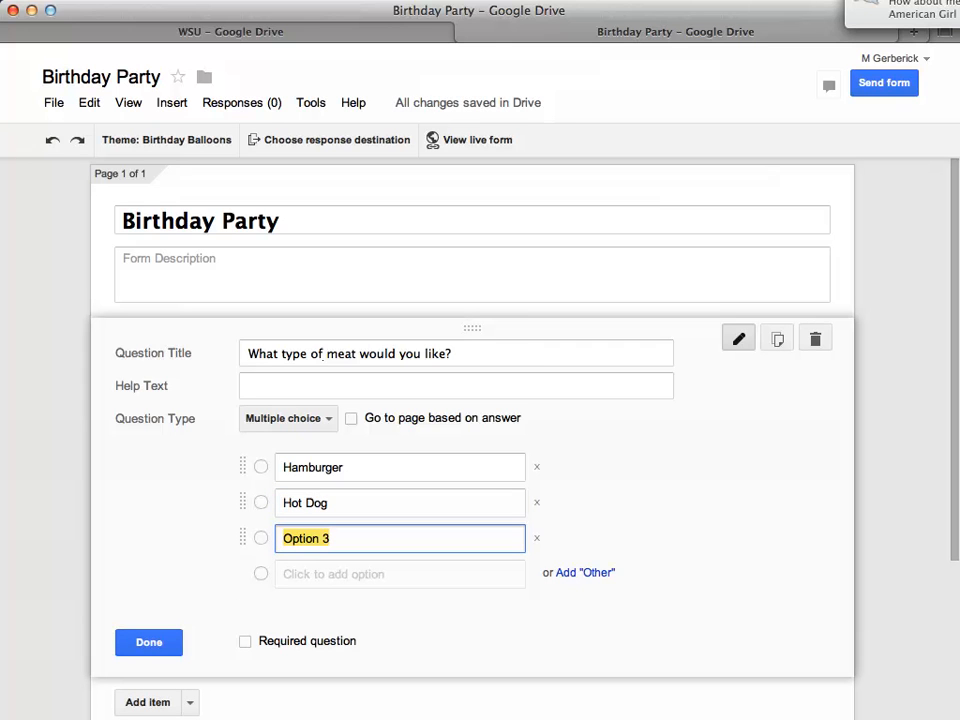
text(Chicken)
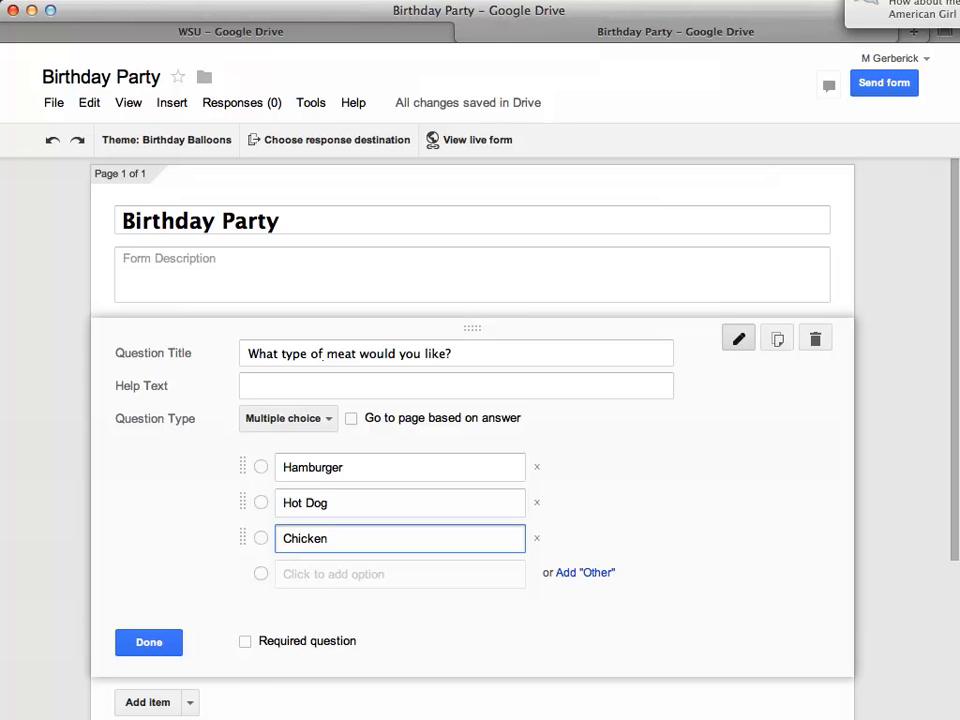
key(Tab)
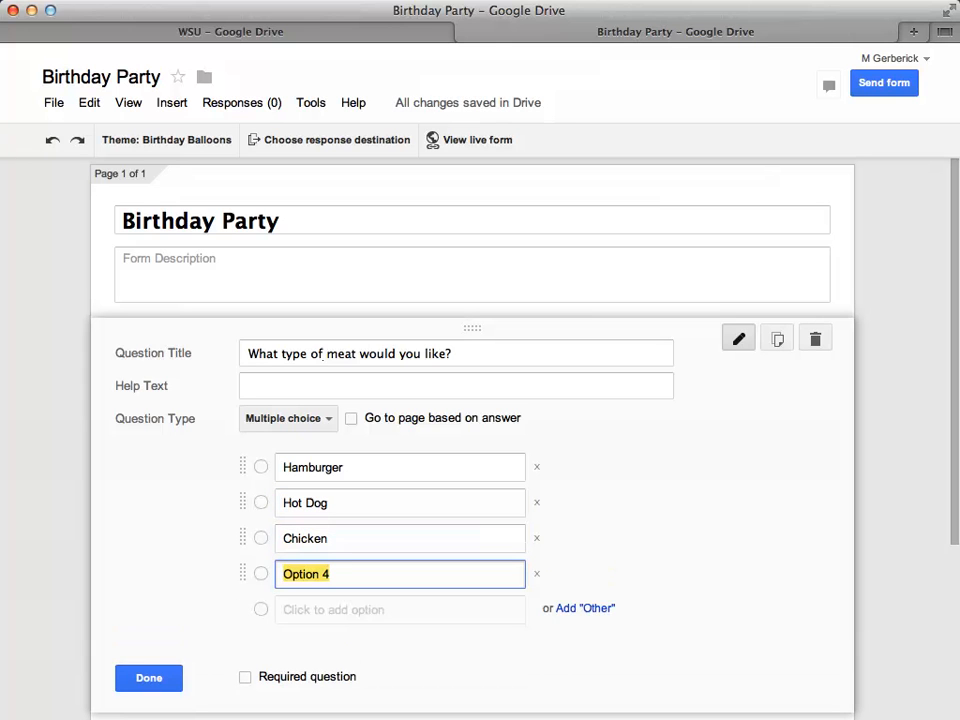
text(None)
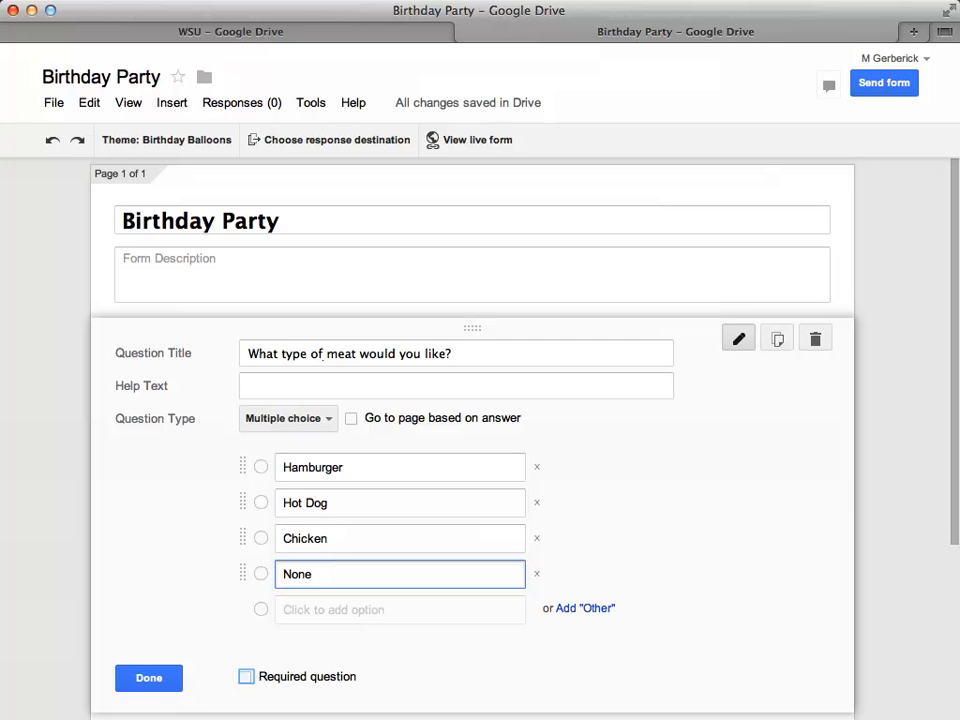
Make the meat question required and finish editing it.
click(246, 677)
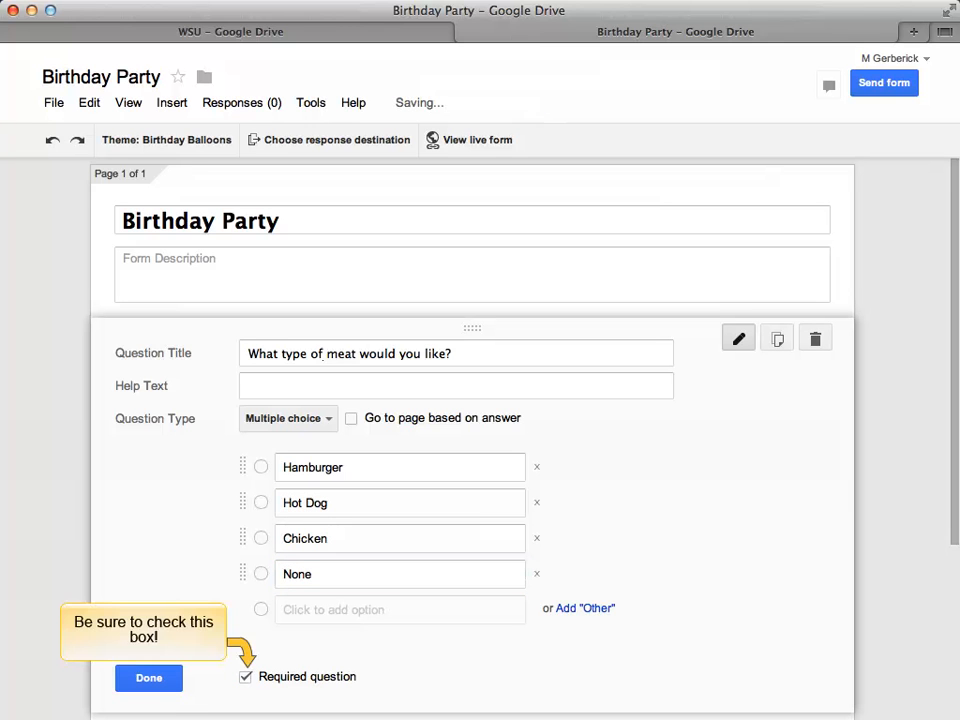
scroll(198, 633, down, 1)
scroll(198, 633, up, 1)
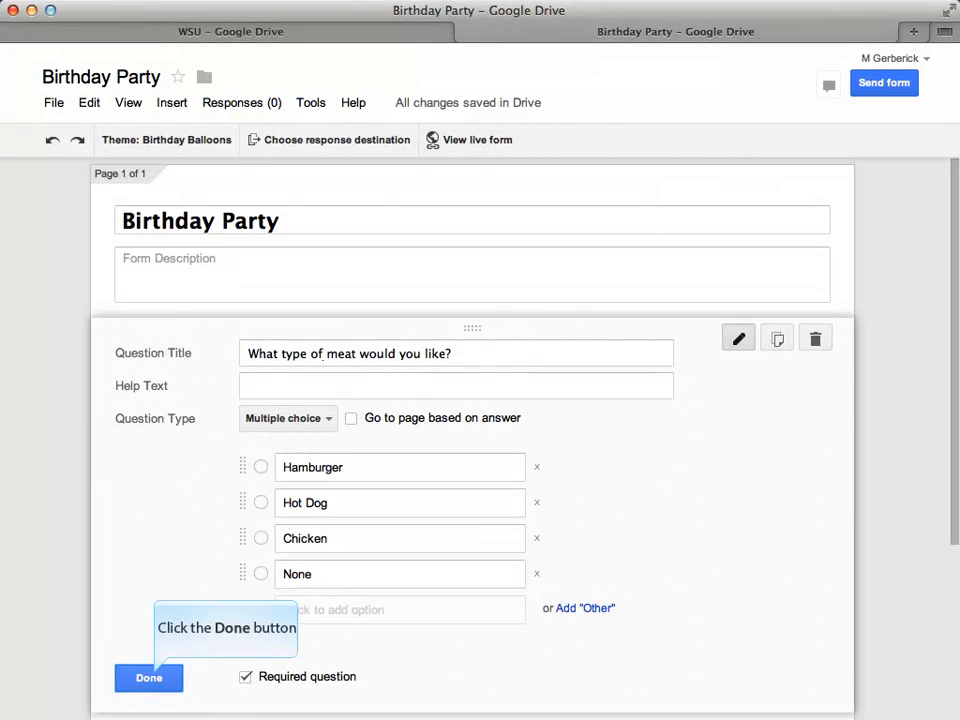
click(149, 668)
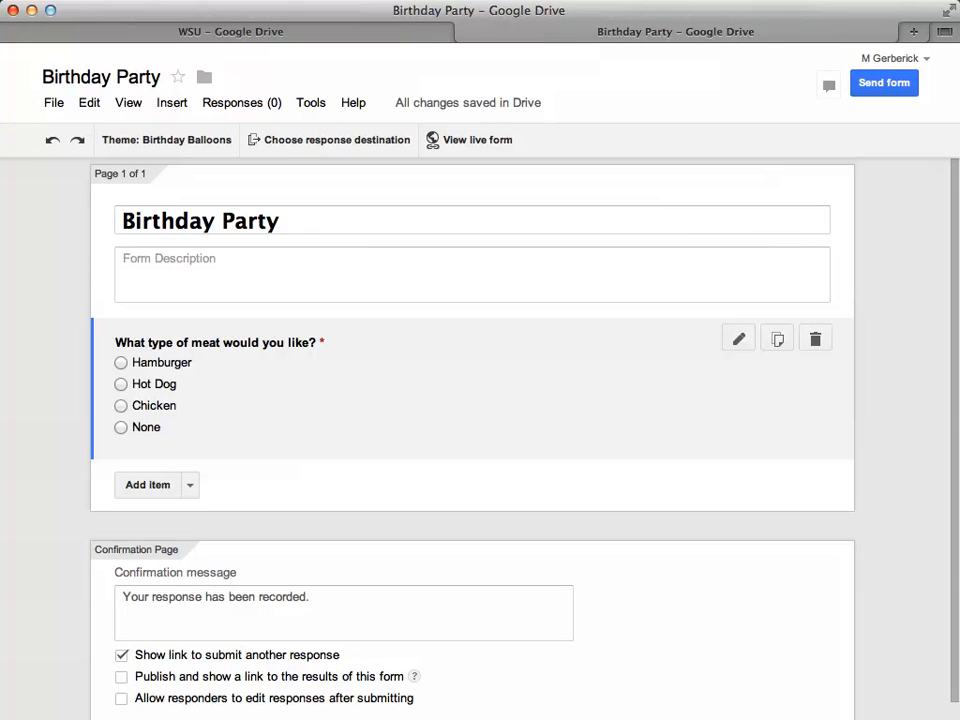
Add a Checkboxes question titled "What sides would you like?" below the meat question.
click(148, 485)
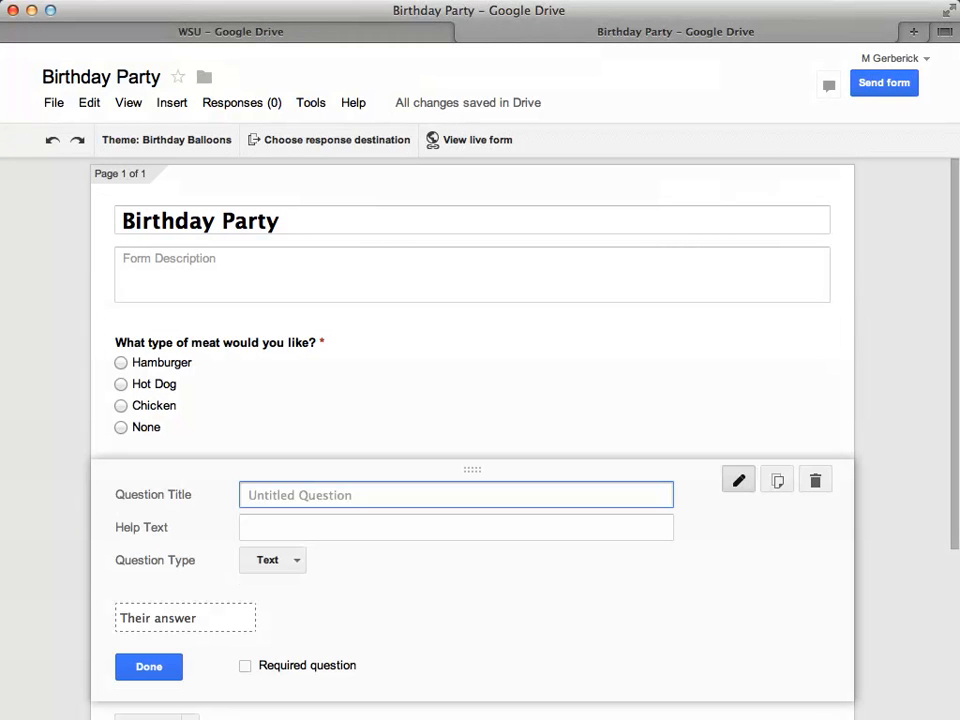
text(What sides would you like?)
key(Tab)
key(Tab)
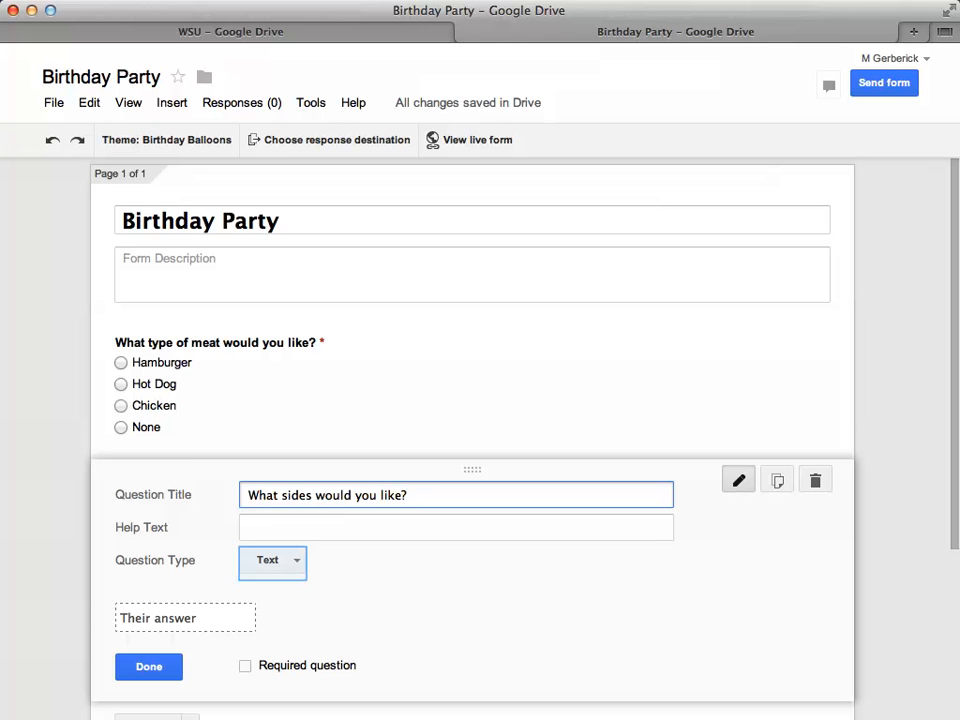
click(273, 562)
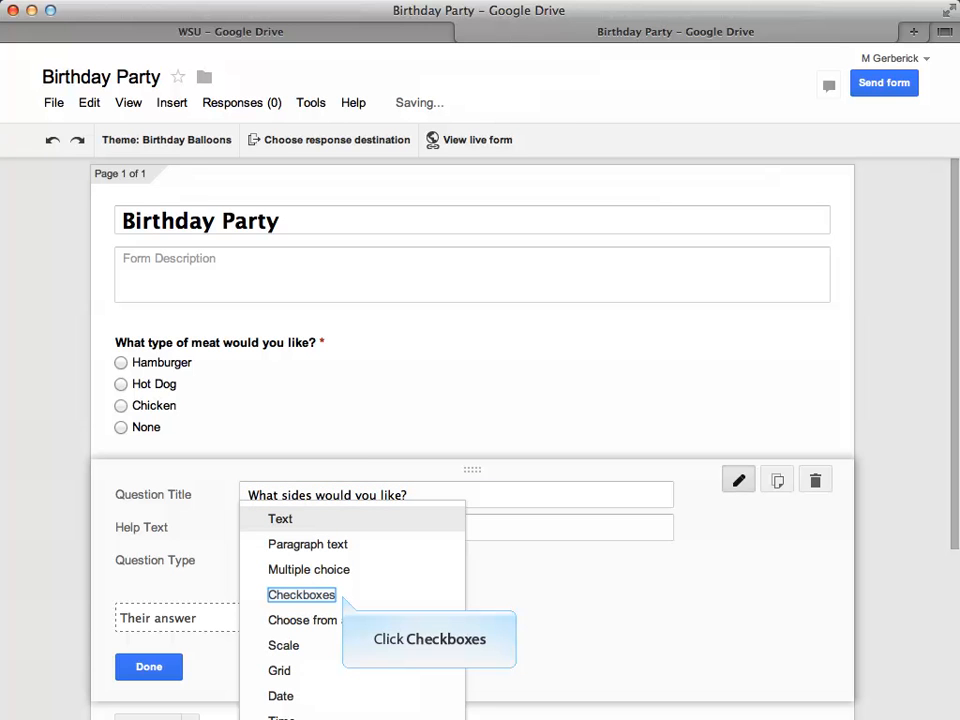
click(302, 595)
Enter Potato Chips, Baked Beans and Macaroni Salad as the options of the sides question.
key(Tab)
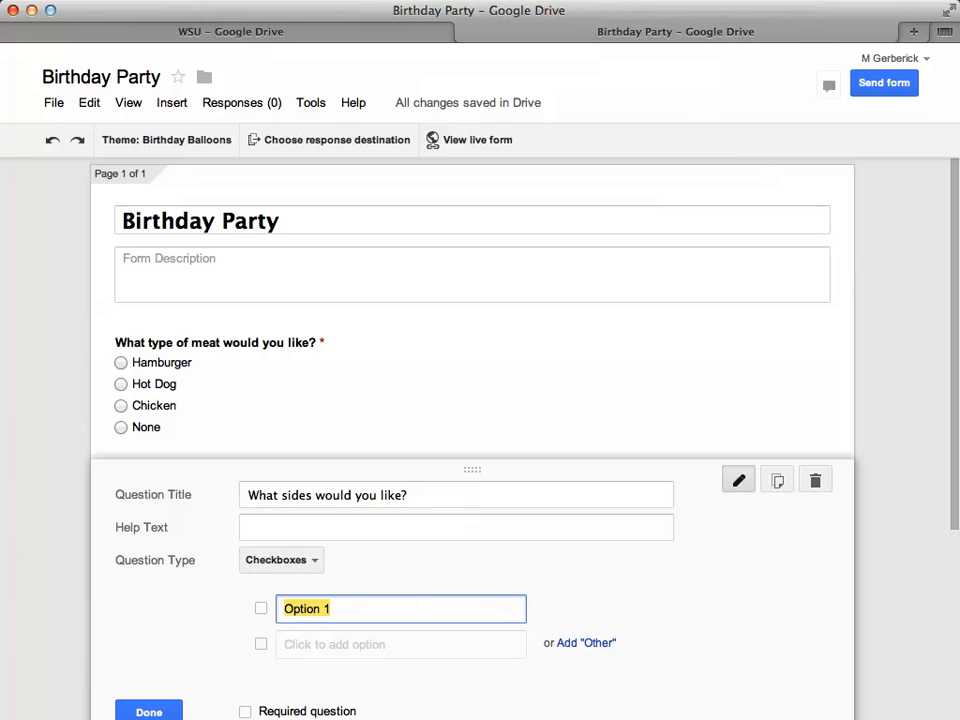
text(Potato Chips)
key(Return)
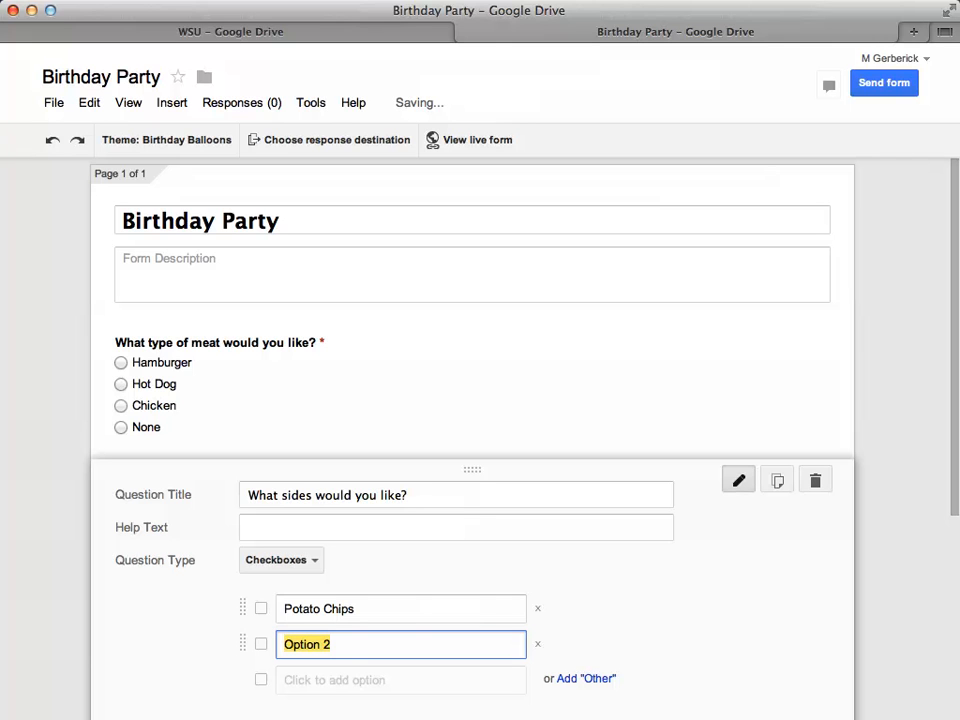
text(Baked Beans)
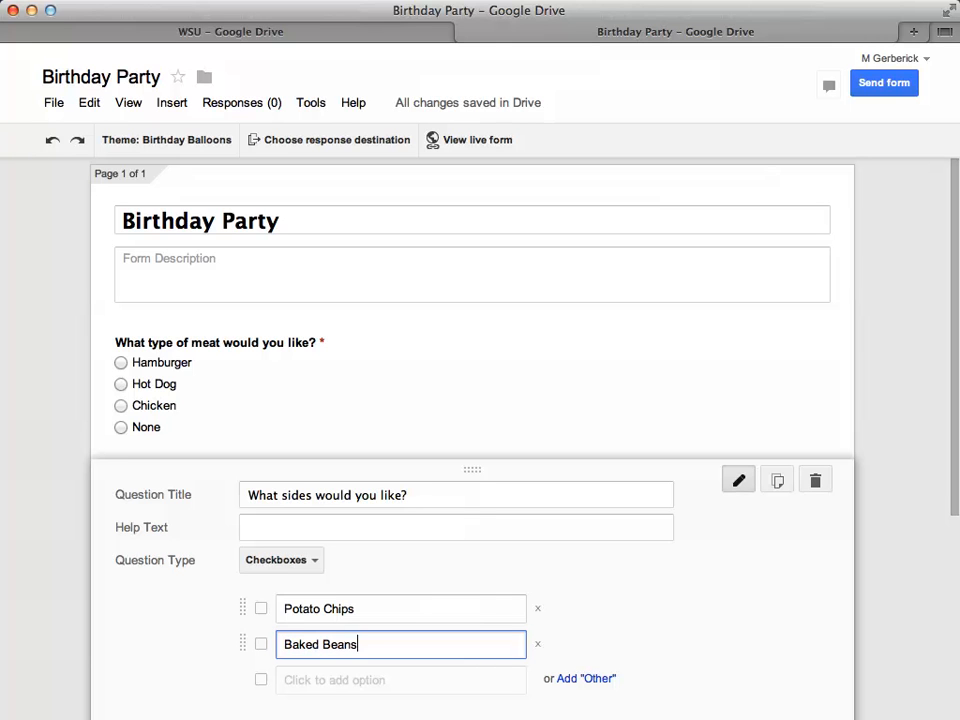
key(Return)
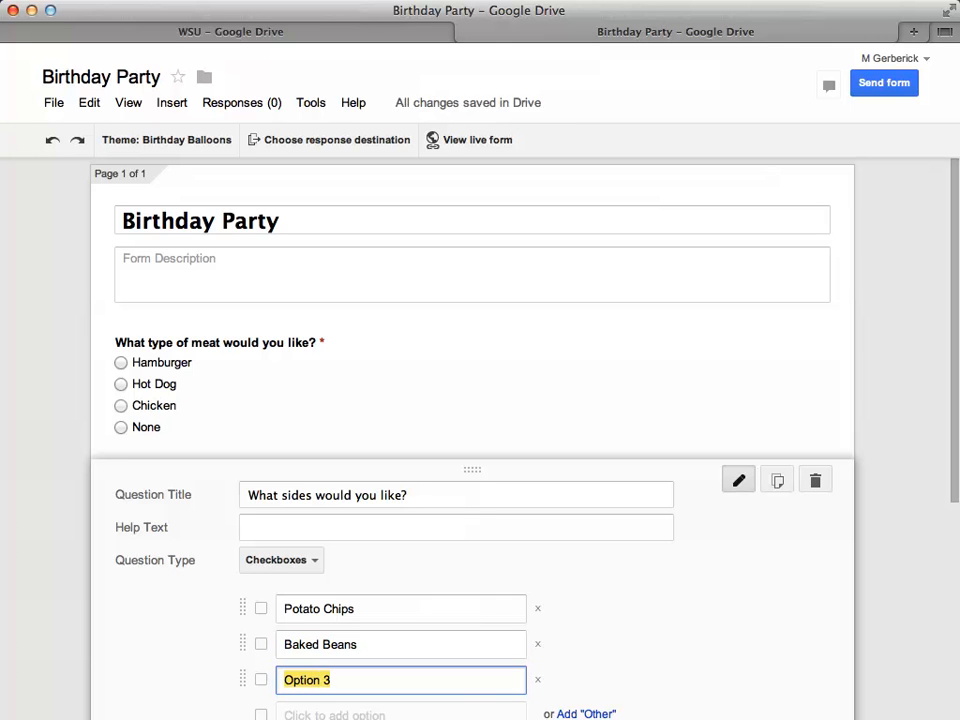
text(Macaroni Salad)
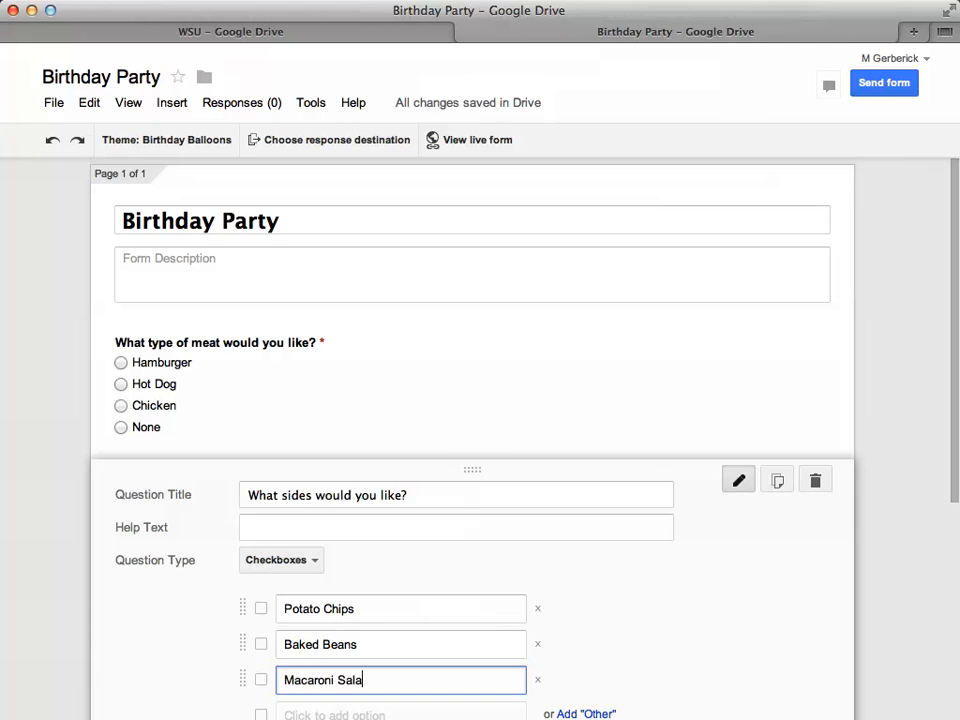
Make the sides question required and finish editing it.
scroll(349, 679, down, 2)
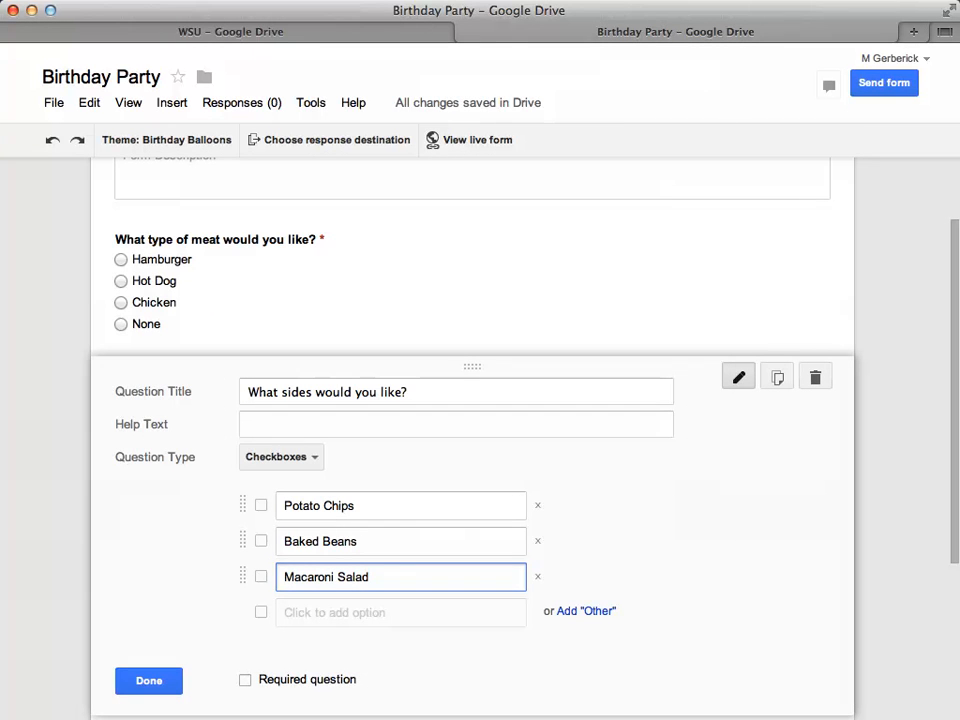
click(245, 680)
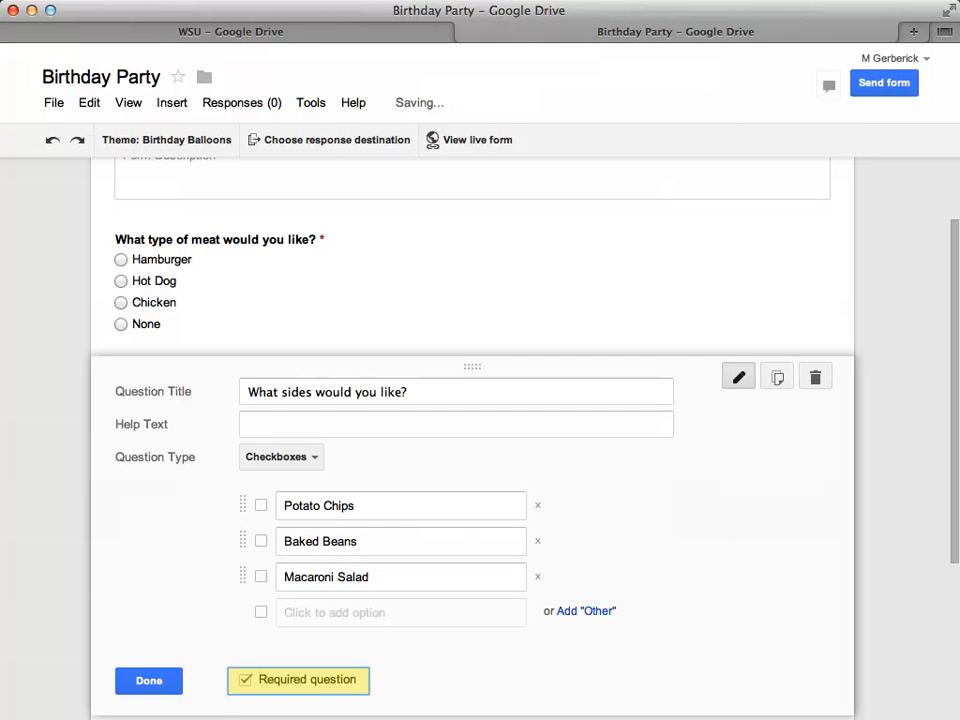
click(149, 681)
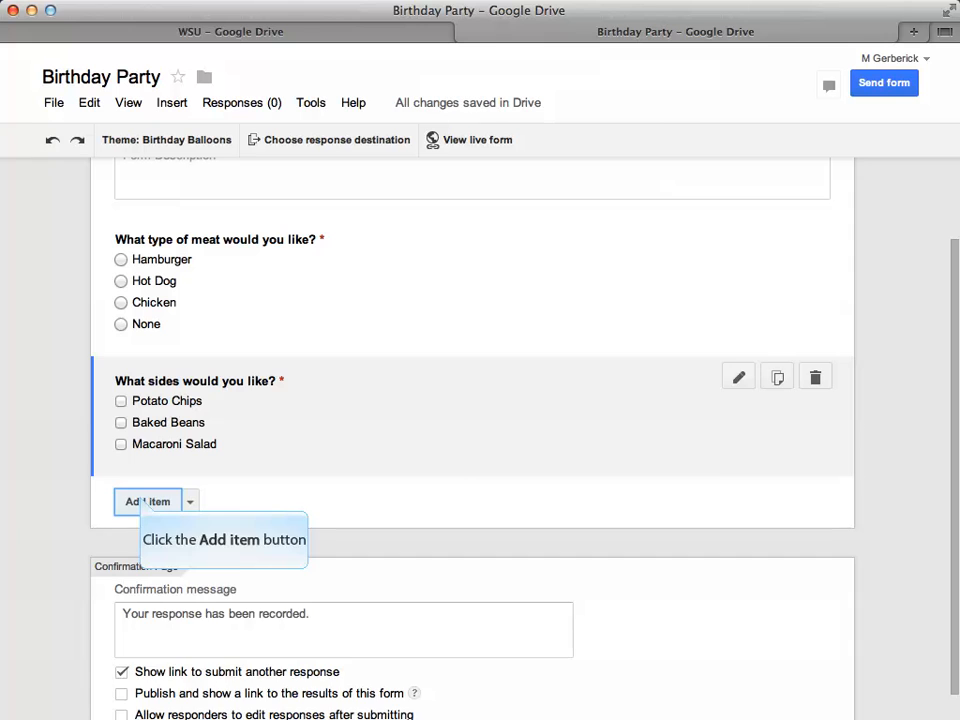
Add a question titled "What would you like to drink" with the Choose from a list type.
click(147, 501)
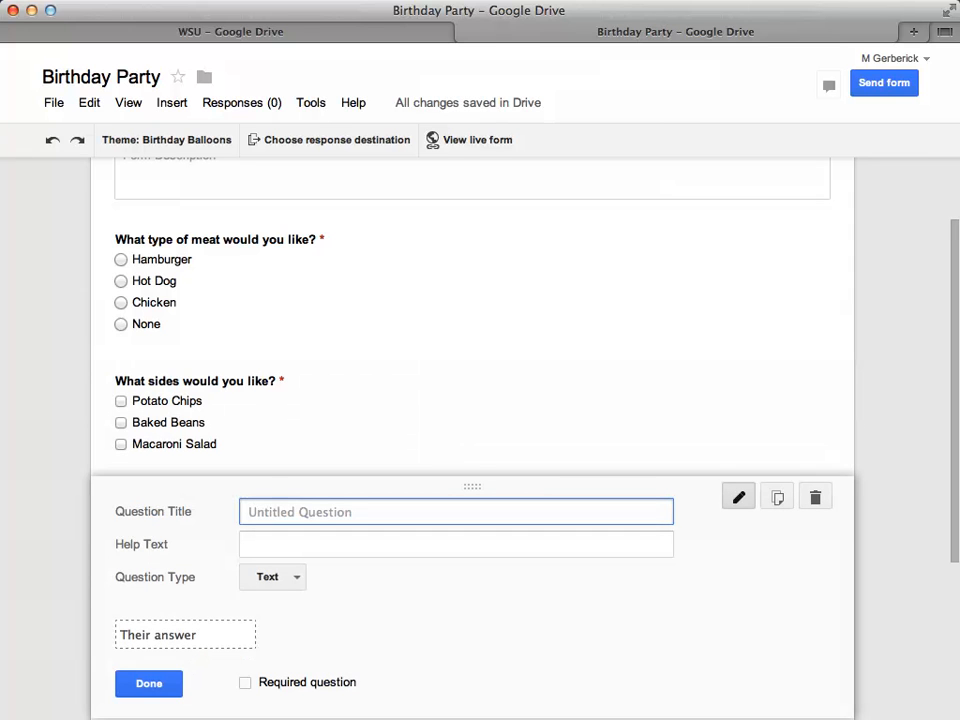
text(What would you like to drink)
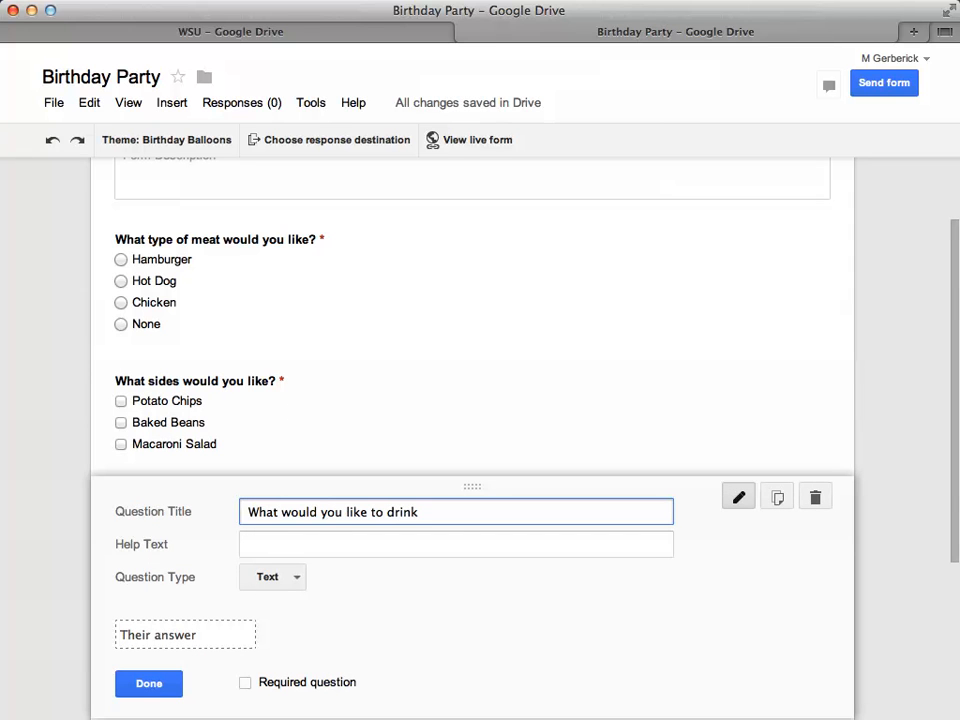
click(272, 577)
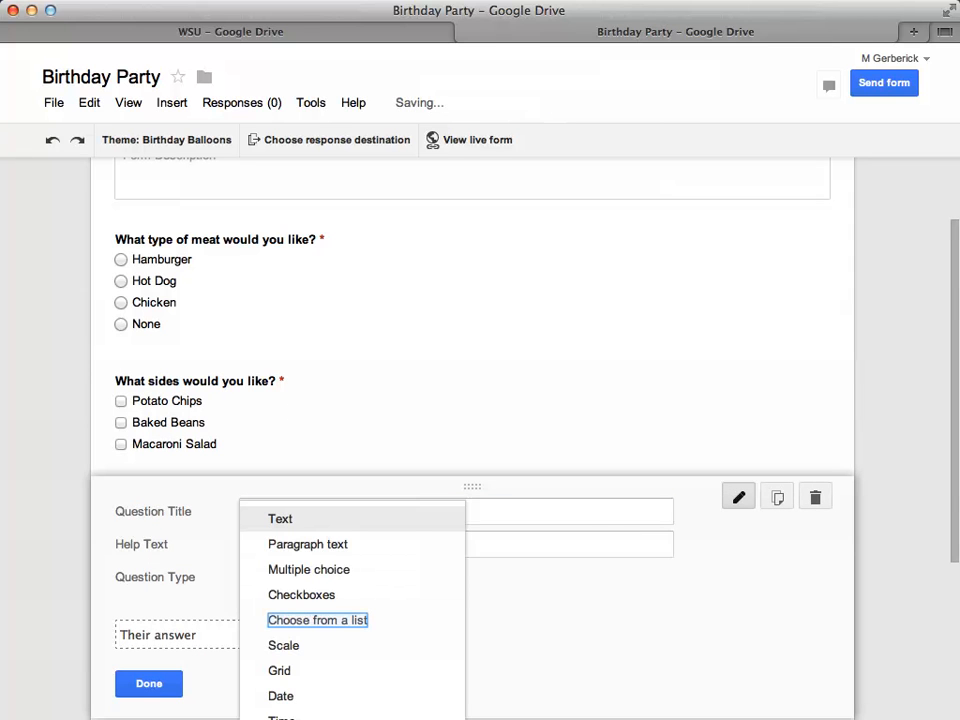
click(317, 620)
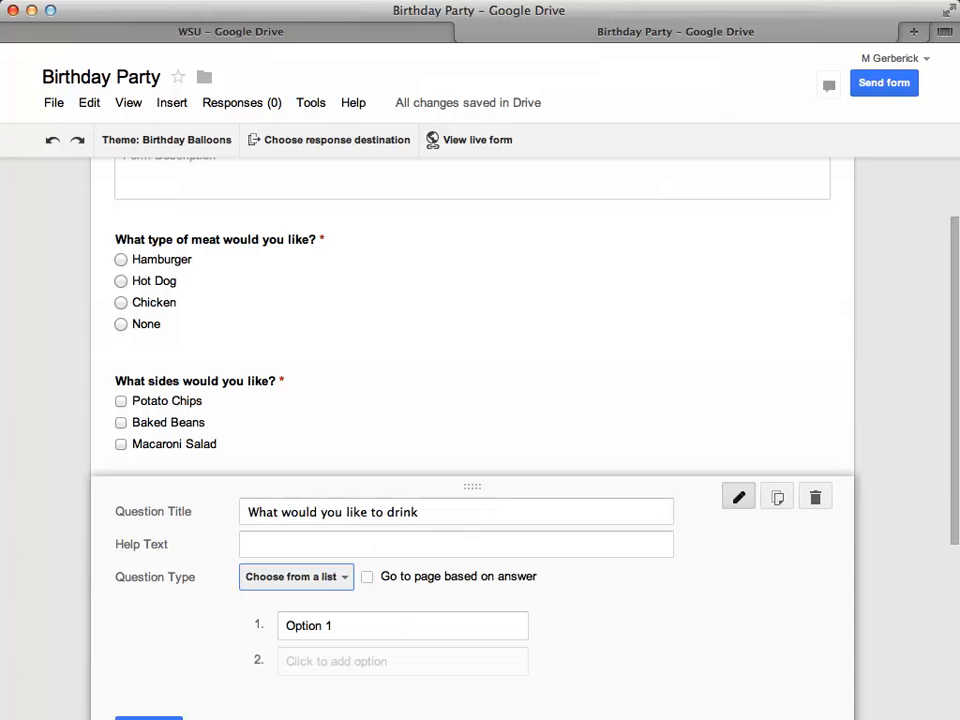
Enter Cola, Lemonade, Iced tea and Water as the options of the drink question.
click(317, 625)
text(Cola)
click(336, 661)
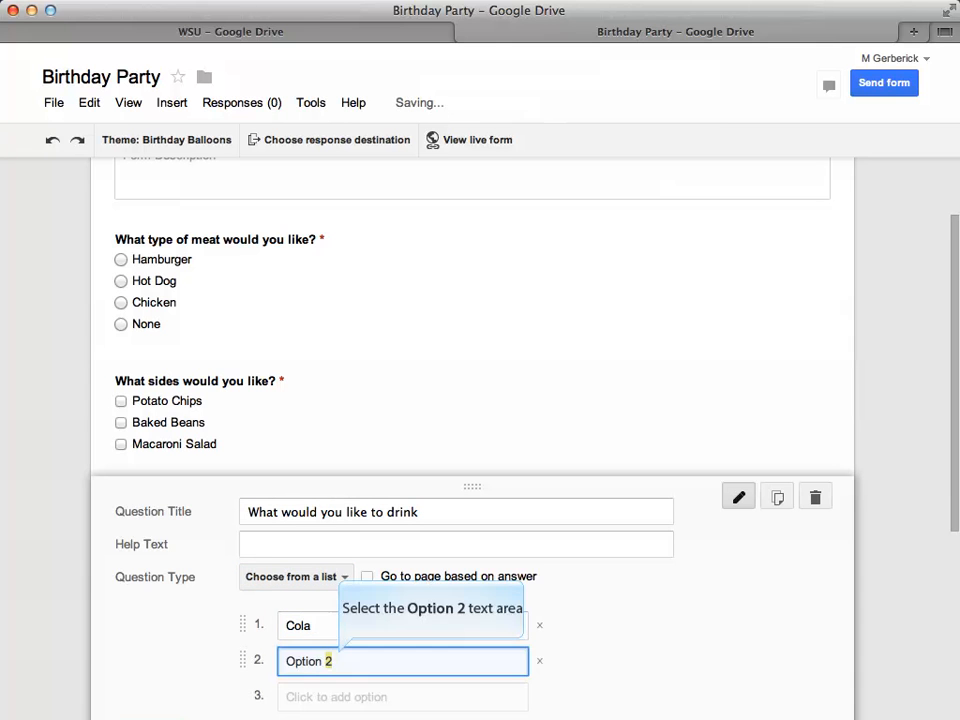
text(Lemonade)
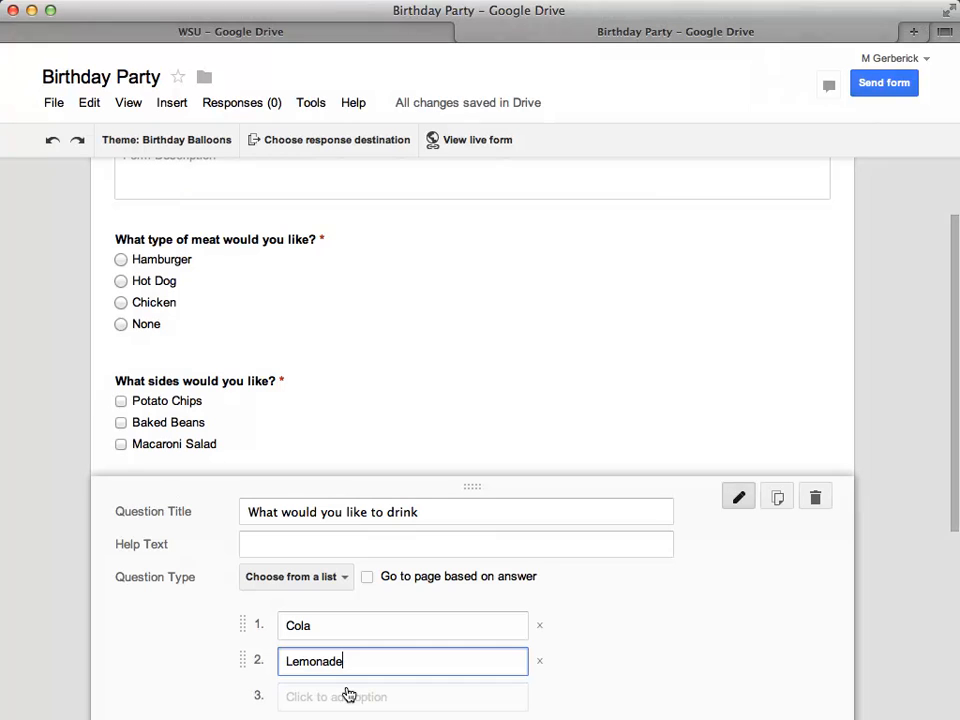
click(347, 694)
text(Iced tea)
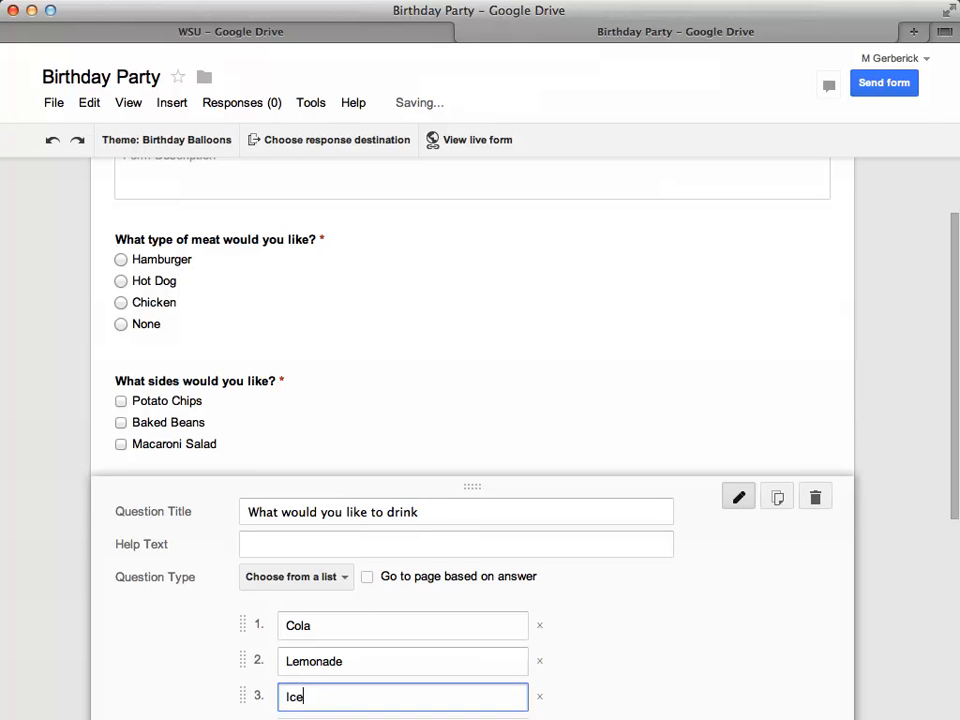
scroll(347, 690, down, 1)
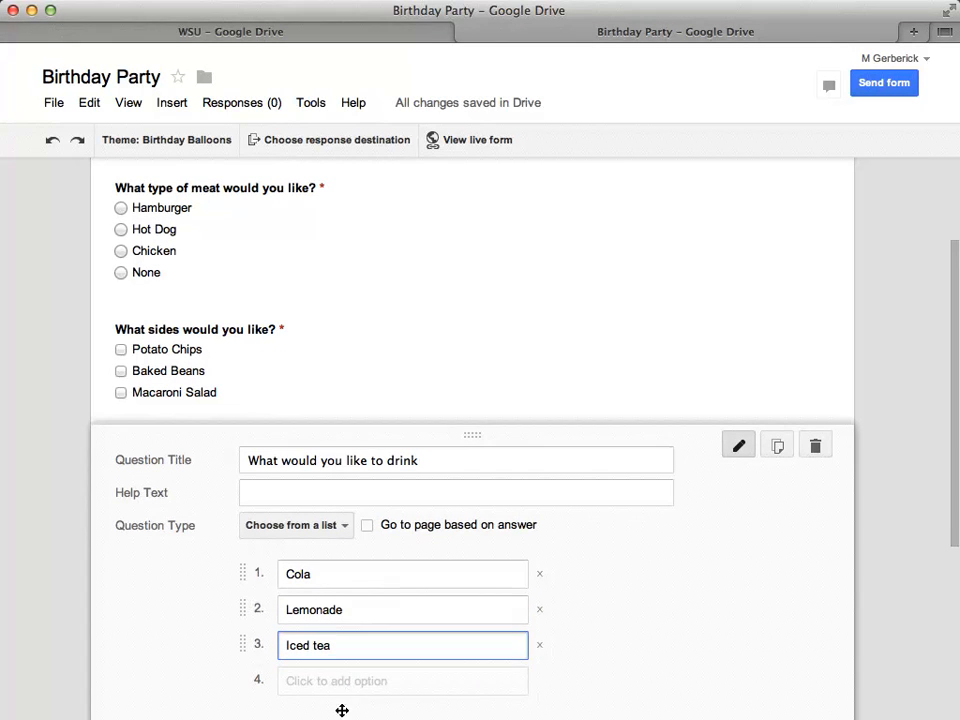
click(340, 685)
text(Water)
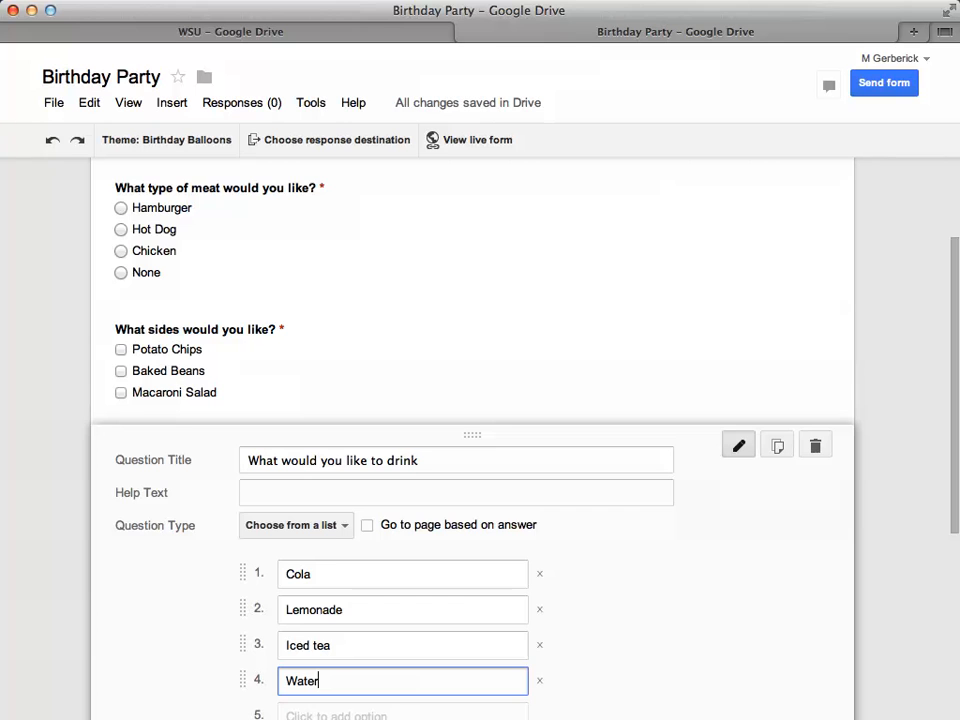
Make the drink question required and finish editing it.
scroll(469, 636, down, 3)
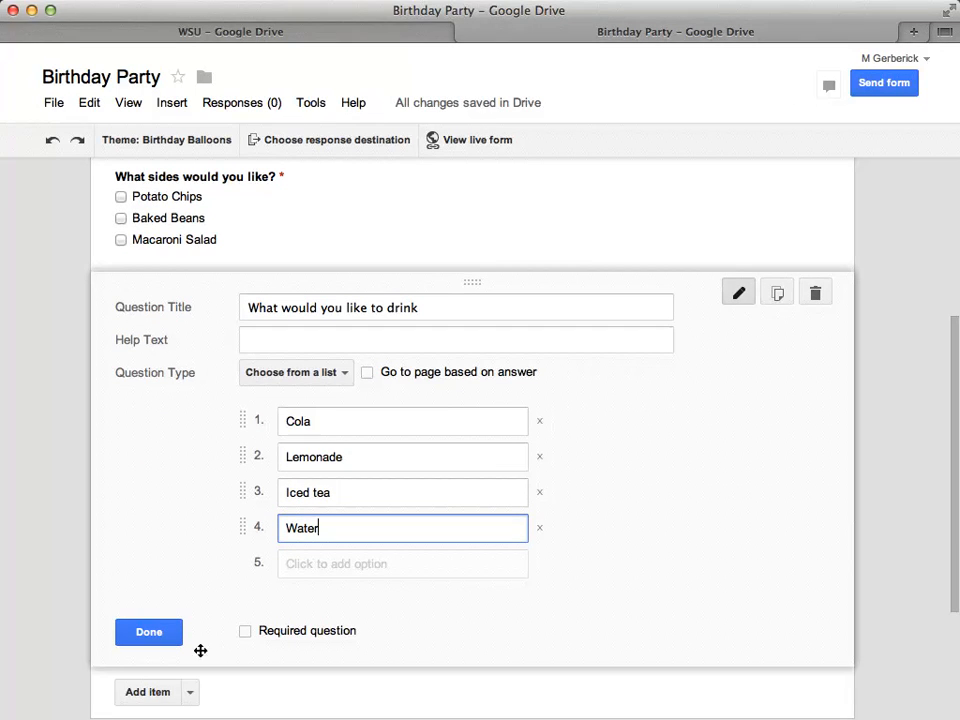
click(259, 632)
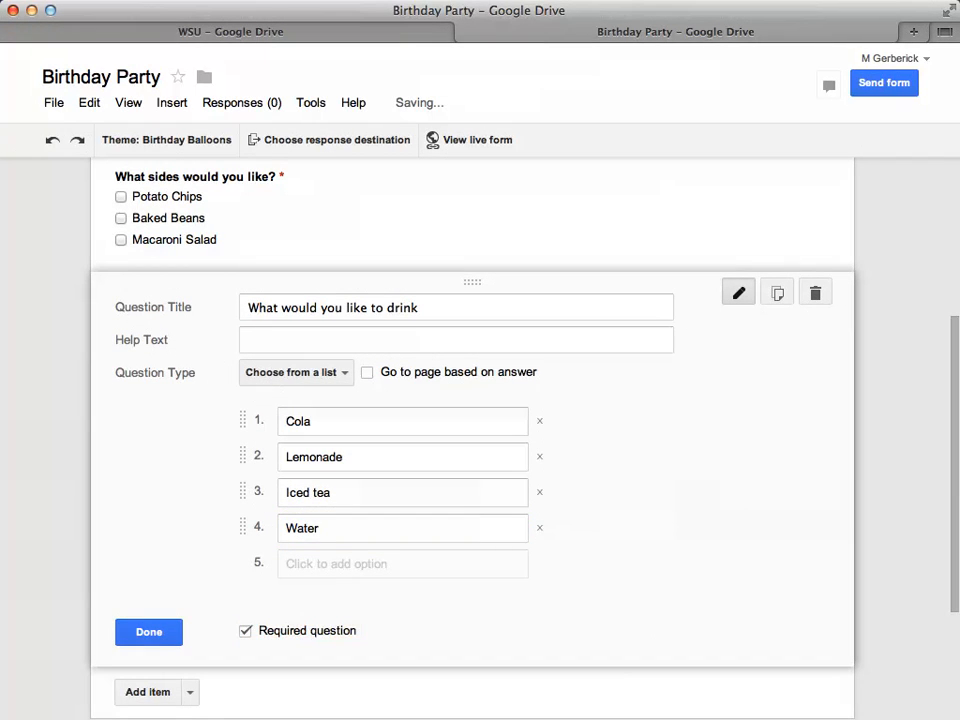
click(149, 632)
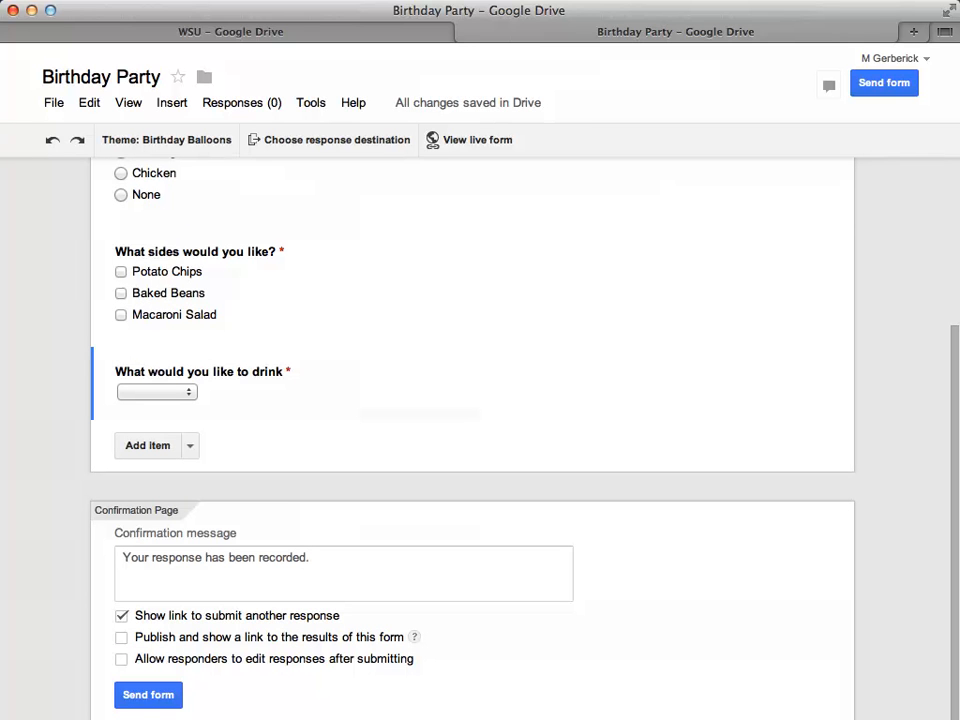
Add a required Text question titled "What would you like for dessert?" below the drink question and finish editing it.
click(190, 446)
click(190, 446)
text(What would you like for dessert?)
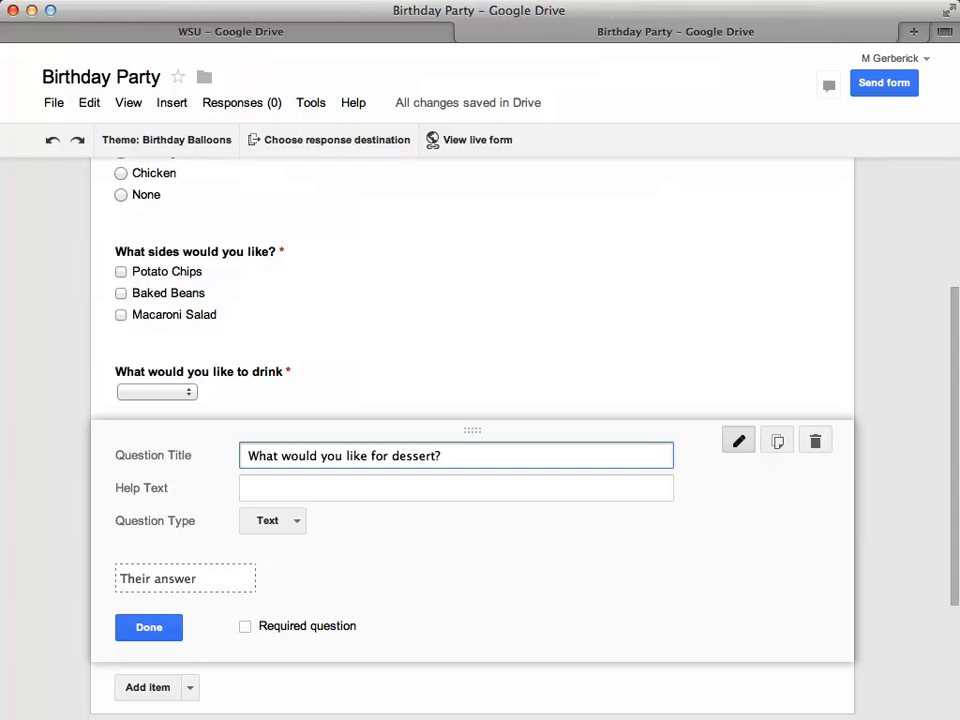
click(245, 627)
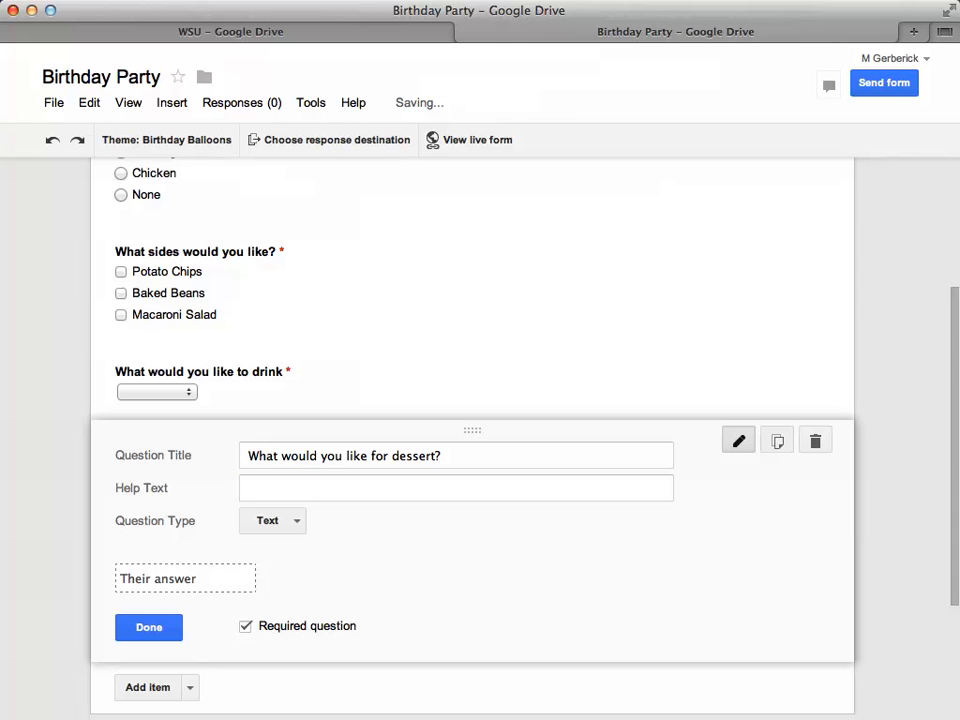
click(149, 627)
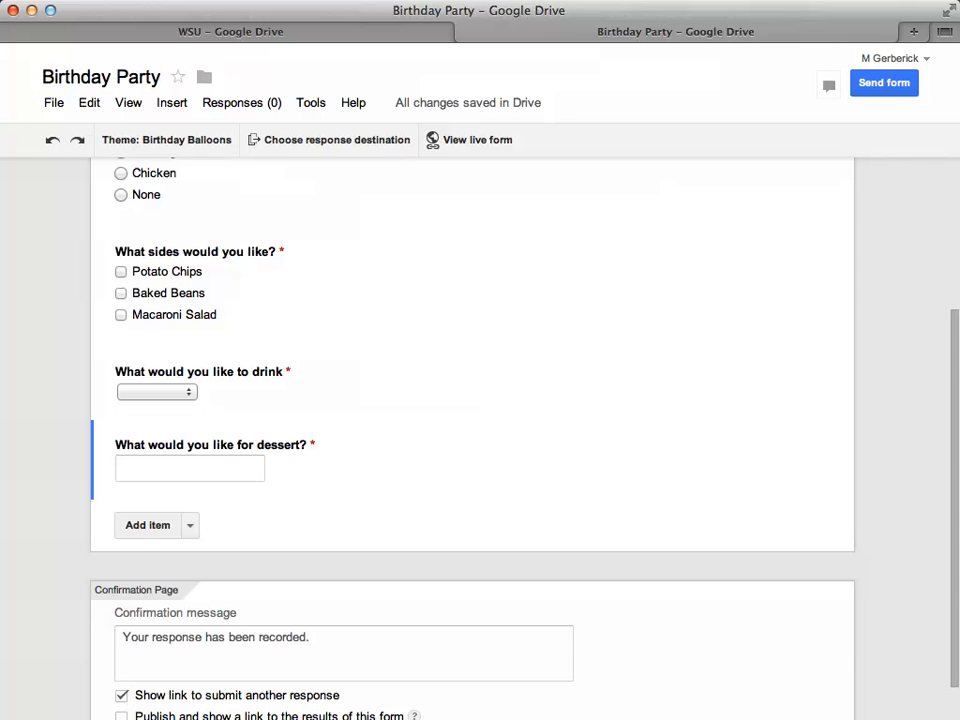
Open the sending options for the completed Birthday Party form.
scroll(394, 551, down, 2)
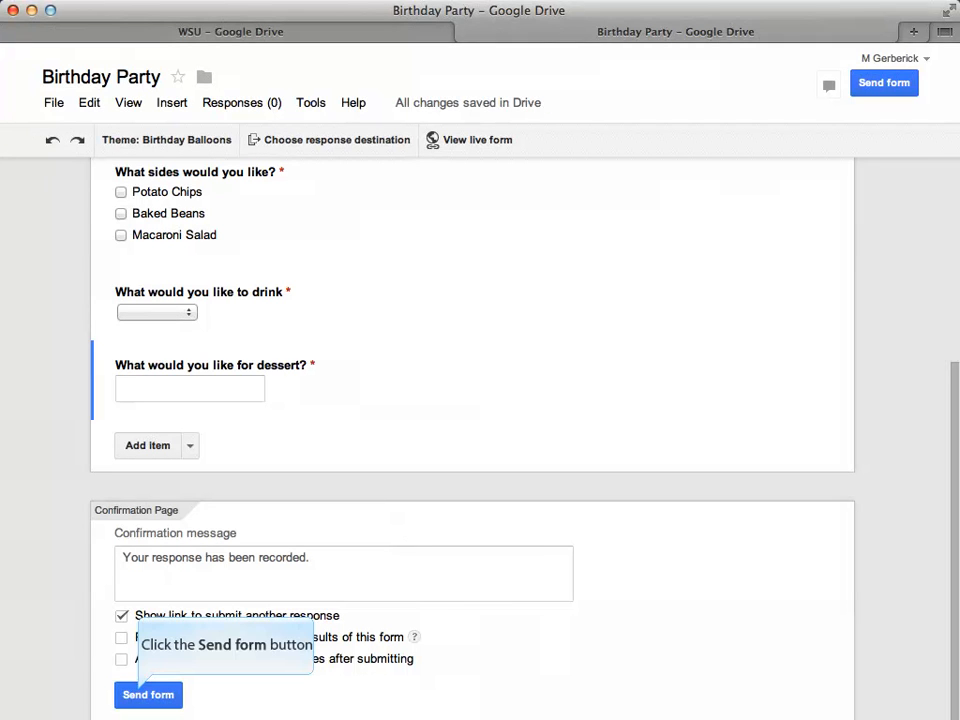
click(148, 695)
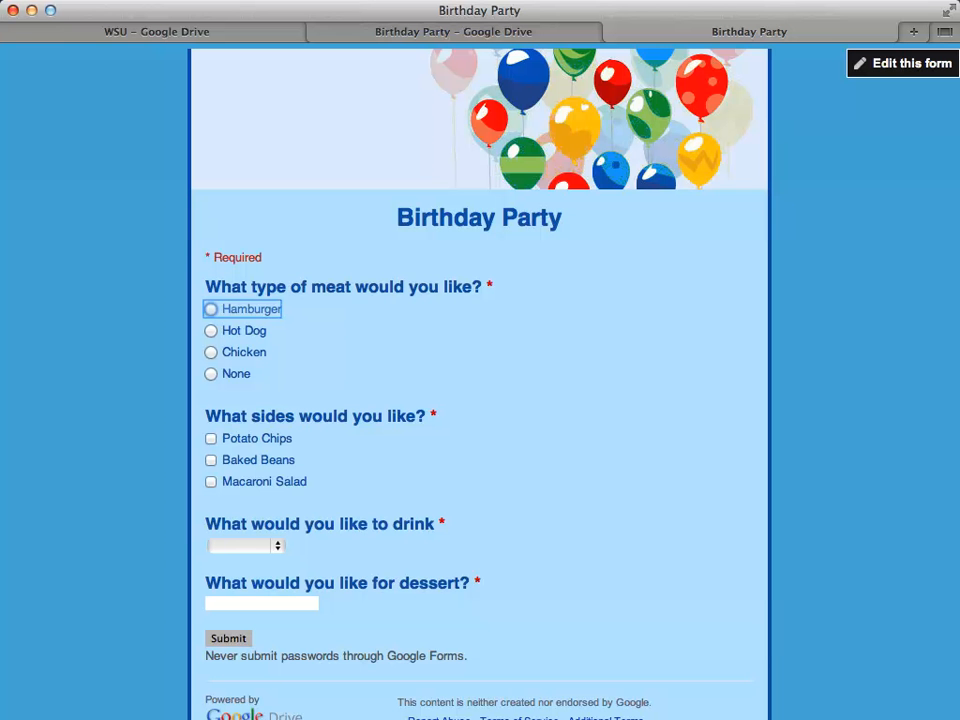
Answer the live form's meat question with Hamburger and its sides question with Potato Chips and Baked Beans.
key(space)
key(Tab)
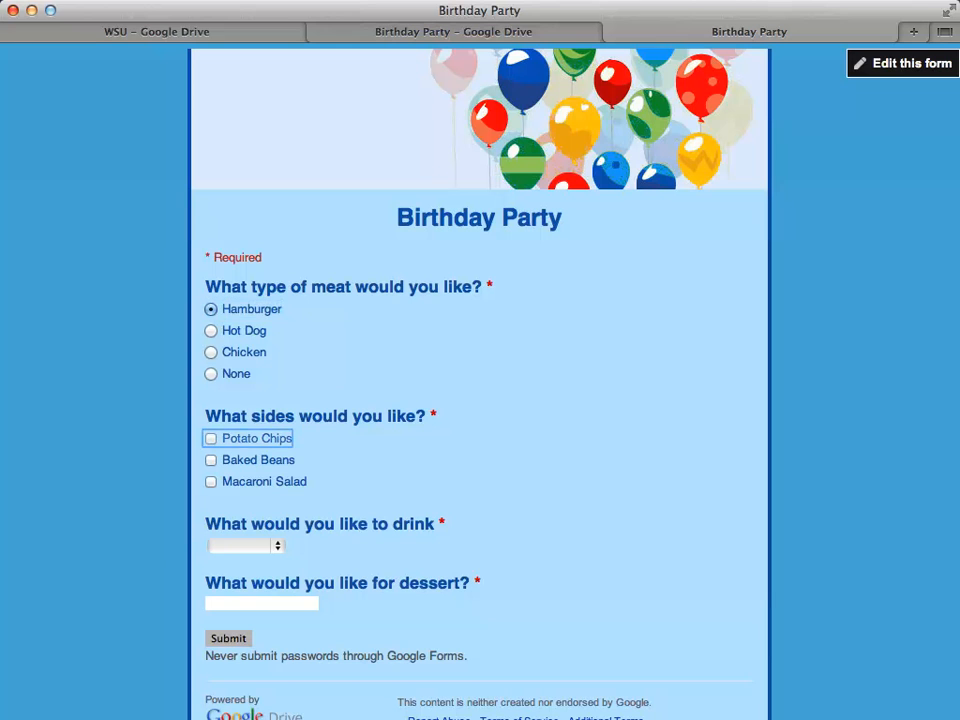
key(space)
key(Tab)
key(space)
Choose Cola as the drink and enter "Ice Cream" as the dessert in the live form.
key(Tab)
key(space)
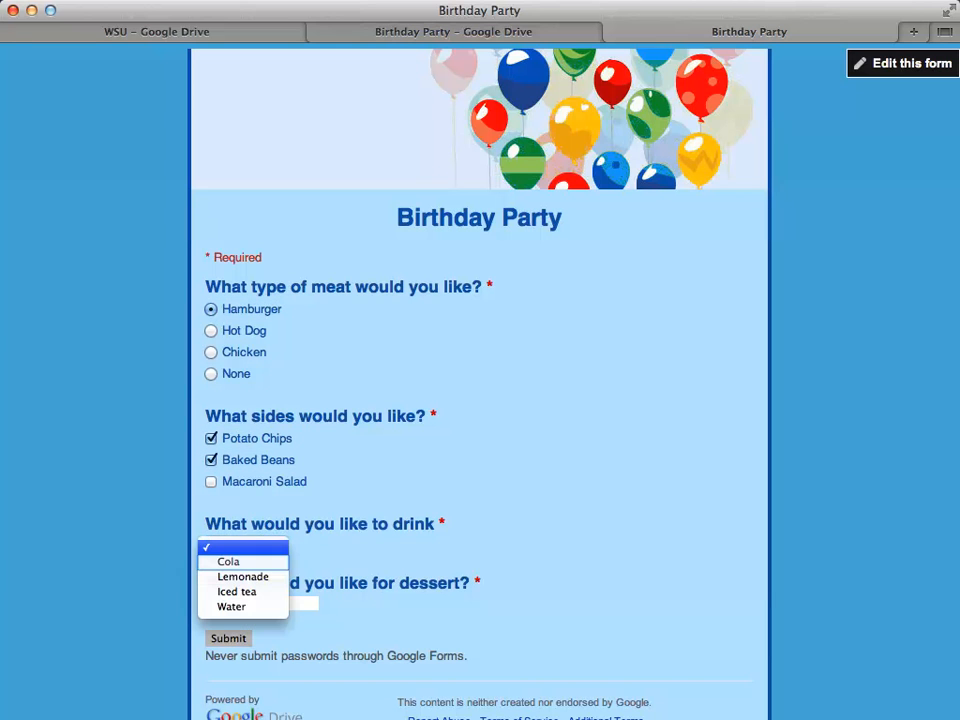
key(Down)
key(Return)
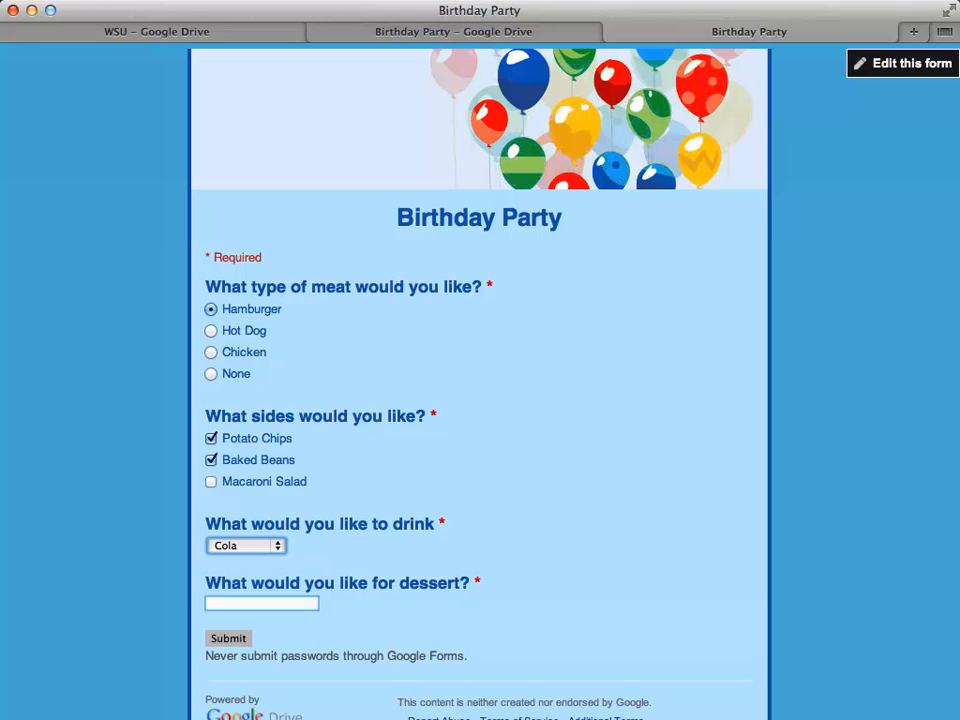
key(Tab)
text(Ice Cream)
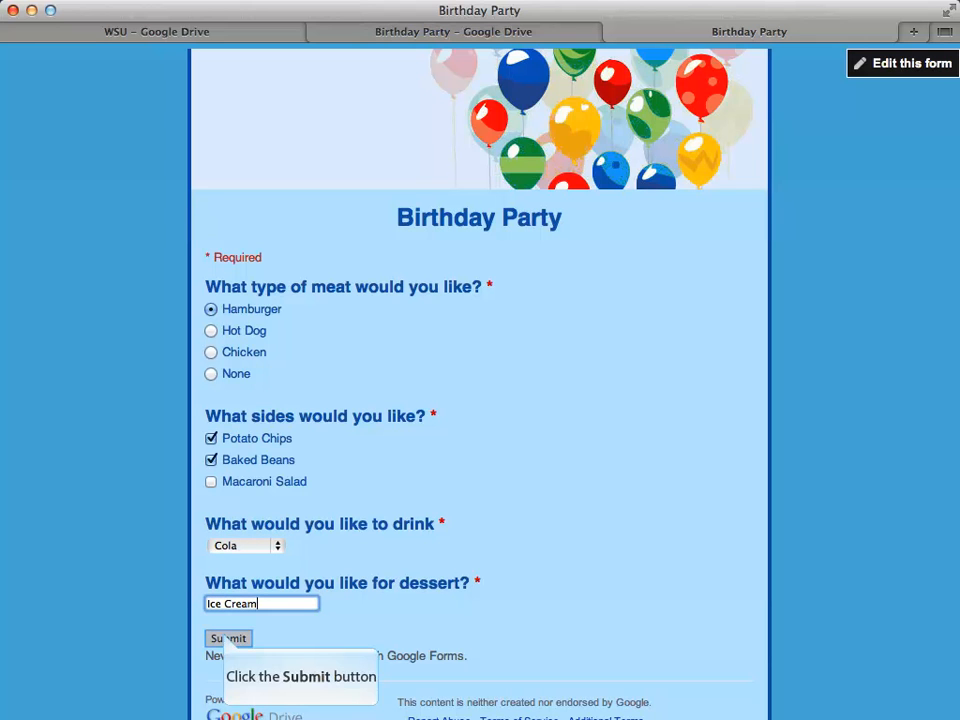
Submit the completed response and close the live form's page to return to the form editor.
click(228, 638)
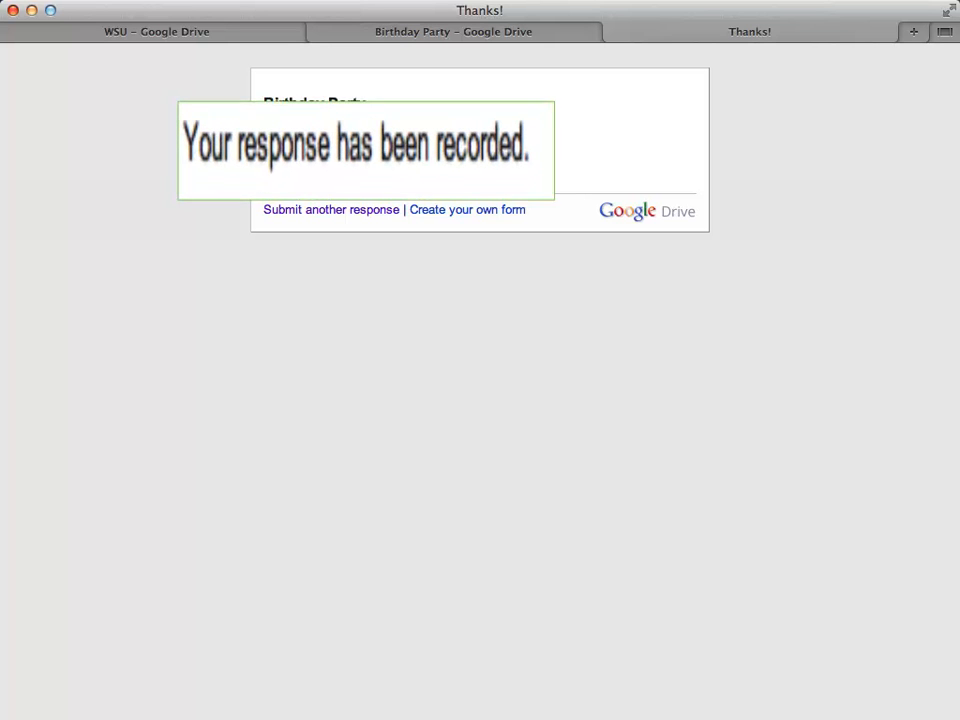
key(super+w)
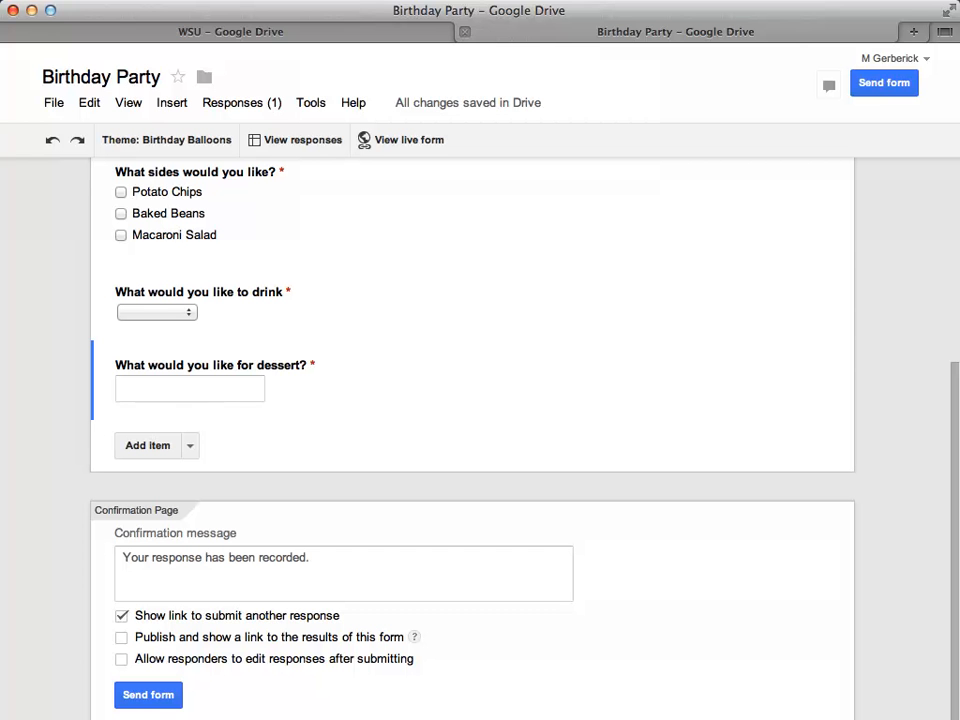